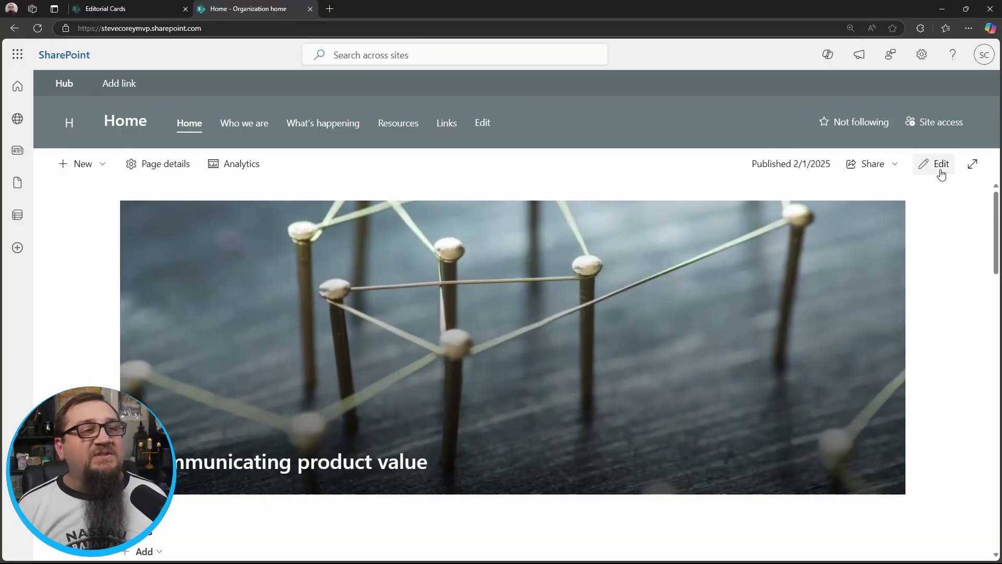
Step: Put the home page into editing and drag an Editorial card web part into column three
{"action": "left_click", "coordinate": [942, 165]}
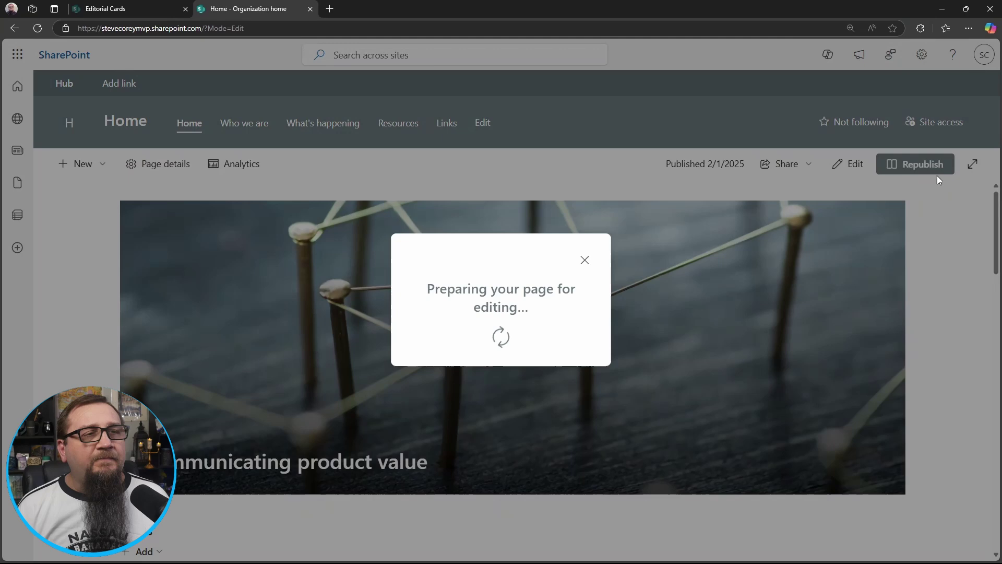
{"action": "scroll", "coordinate": [663, 345], "scroll_direction": "down", "scroll_amount": 10}
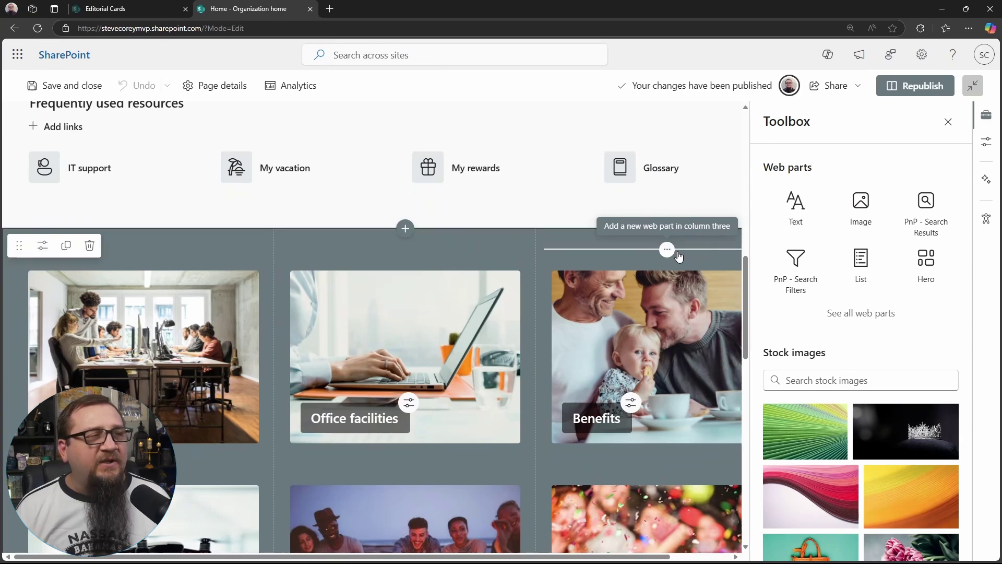
{"action": "left_click", "coordinate": [668, 250]}
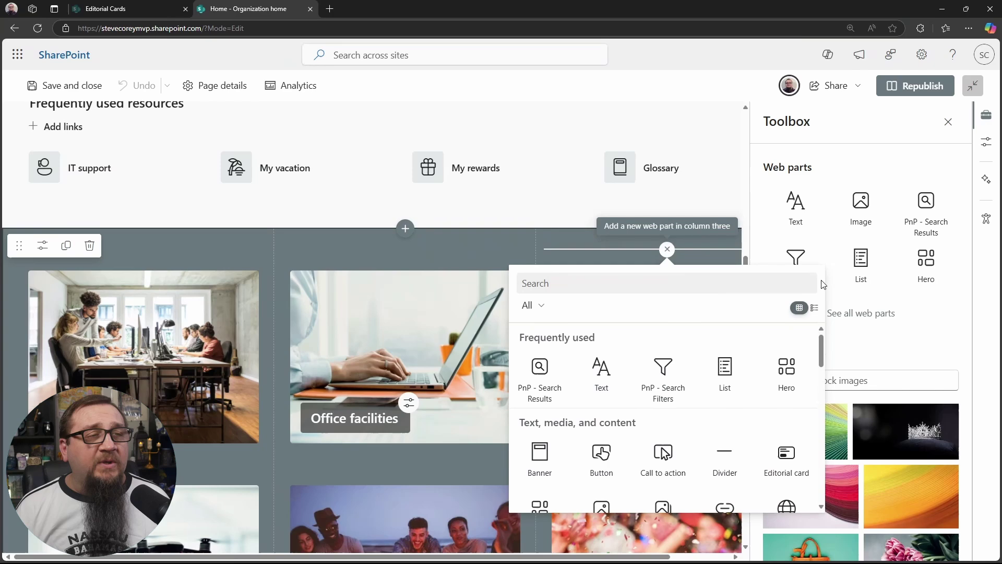
{"action": "left_click", "coordinate": [878, 151]}
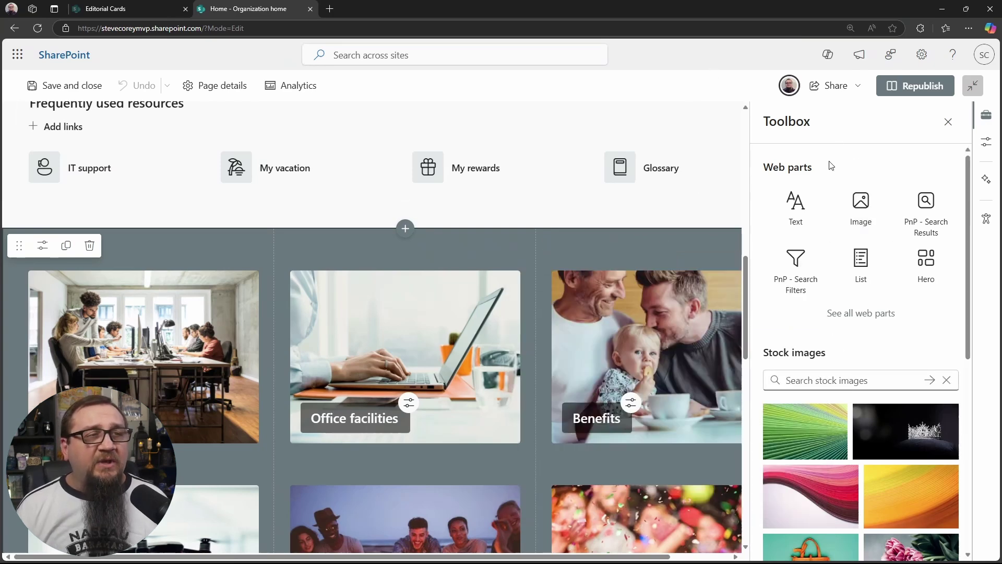
{"action": "scroll", "coordinate": [888, 303], "scroll_direction": "down", "scroll_amount": 1}
{"action": "left_click", "coordinate": [862, 262]}
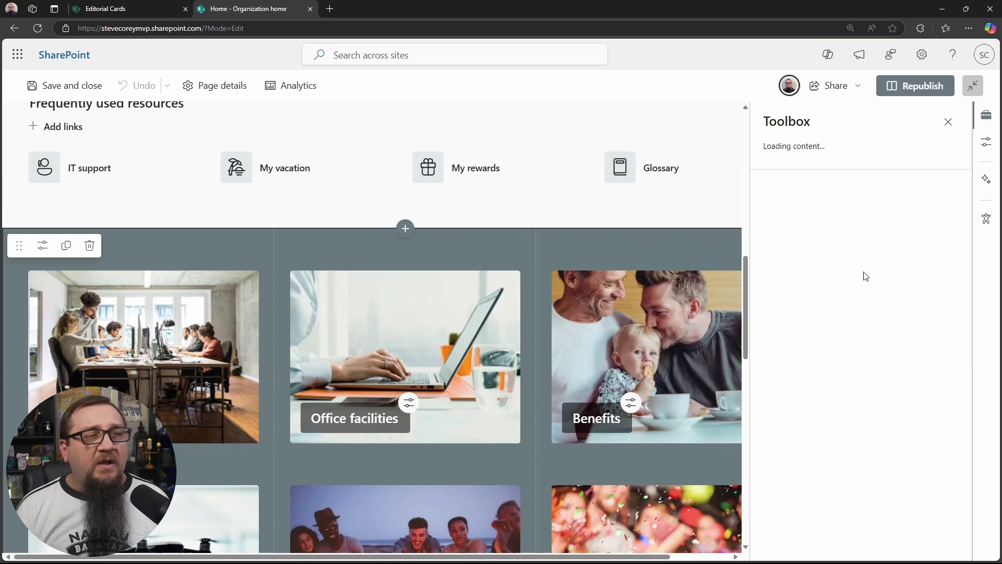
{"action": "scroll", "coordinate": [887, 355], "scroll_direction": "down", "scroll_amount": 3}
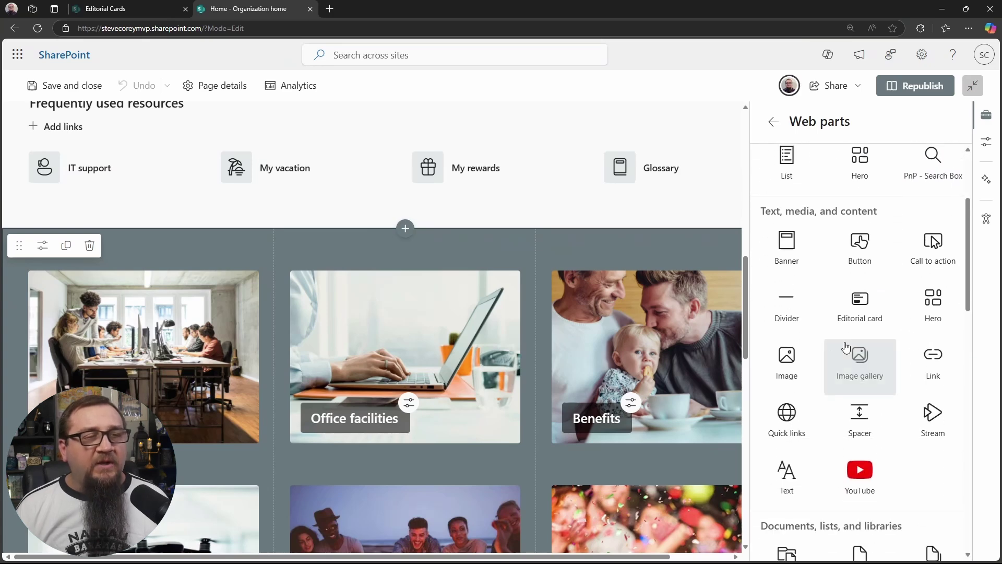
{"action": "left_click_drag", "start_coordinate": [871, 312], "coordinate": [642, 249]}
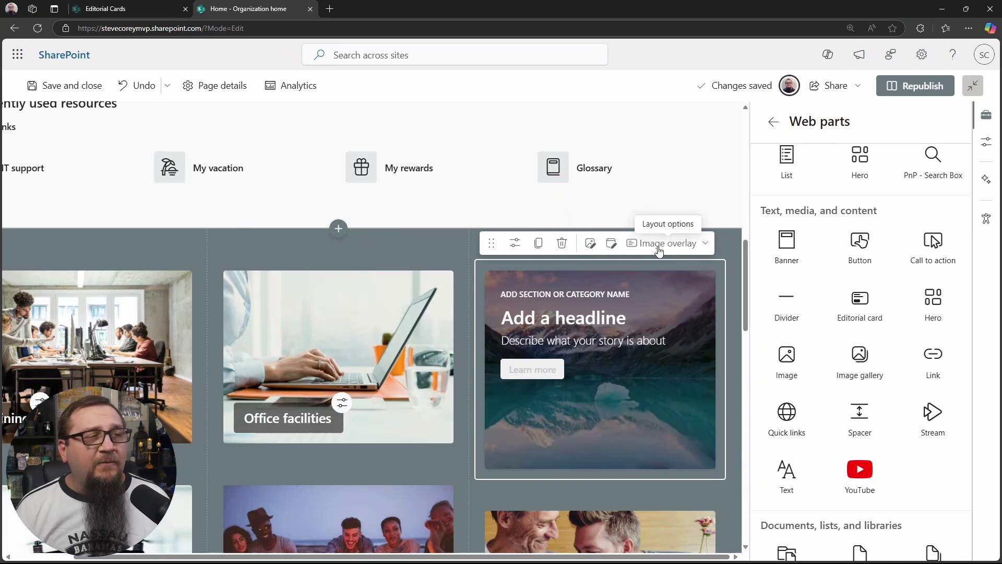
Step: Give the editorial card the Image overlay layout after trying Color block and Split
{"action": "left_click", "coordinate": [517, 244]}
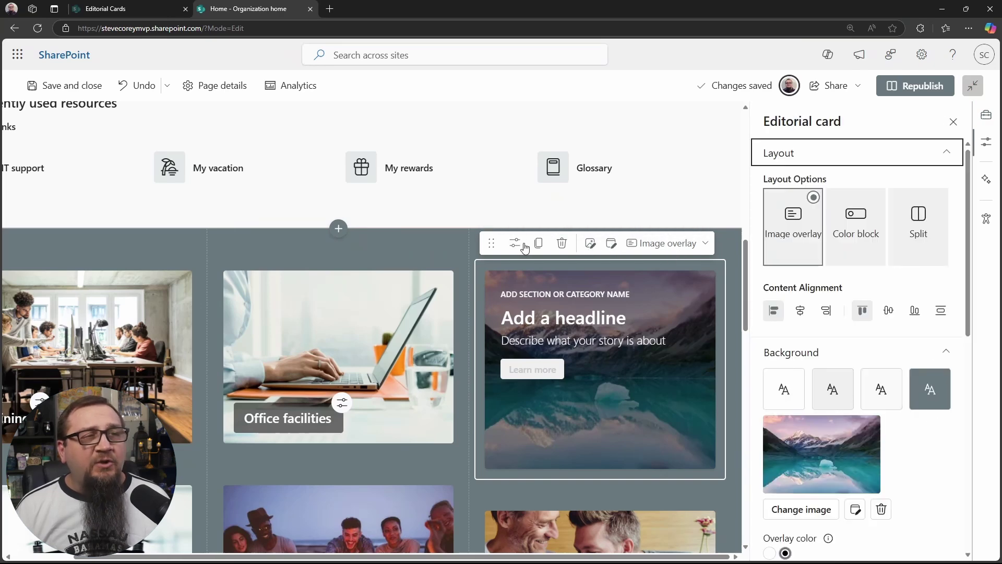
{"action": "left_click", "coordinate": [854, 241]}
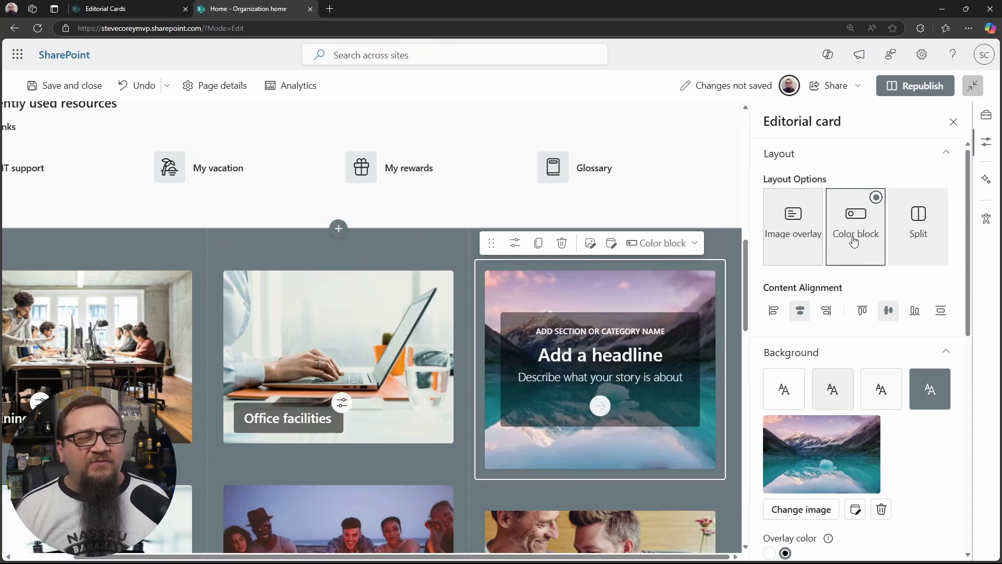
{"action": "left_click", "coordinate": [908, 244]}
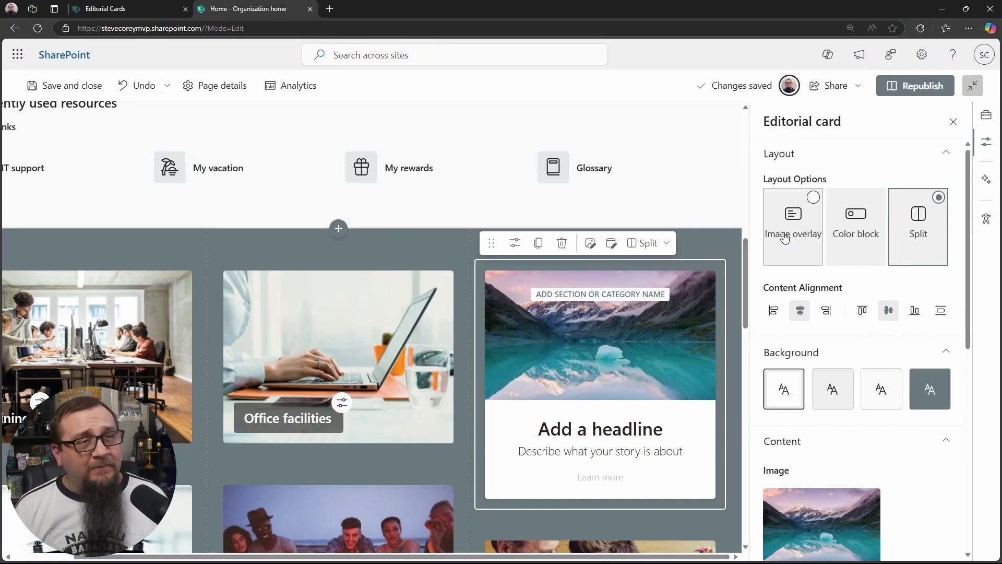
{"action": "left_click", "coordinate": [785, 238]}
Step: Align the card's content left and vertically middle after trying other positions
{"action": "left_click", "coordinate": [800, 310]}
{"action": "left_click", "coordinate": [833, 311]}
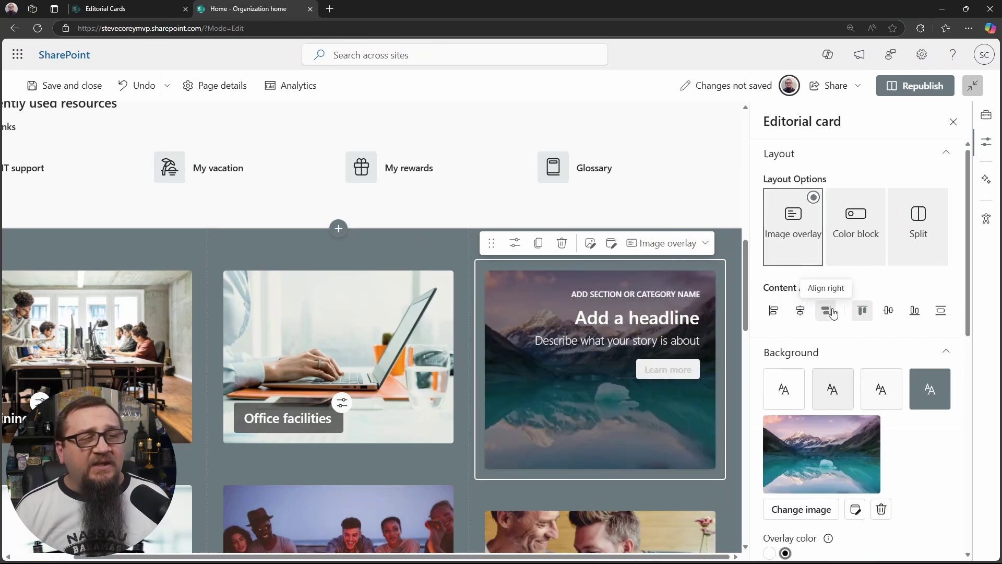
{"action": "left_click", "coordinate": [888, 312]}
{"action": "left_click", "coordinate": [917, 313]}
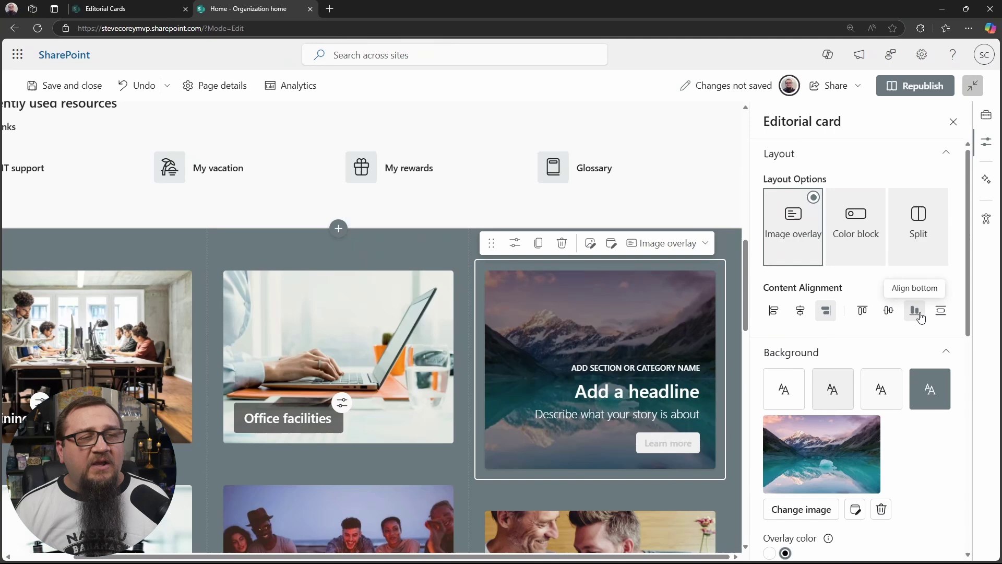
{"action": "left_click", "coordinate": [770, 308]}
{"action": "left_click", "coordinate": [887, 310]}
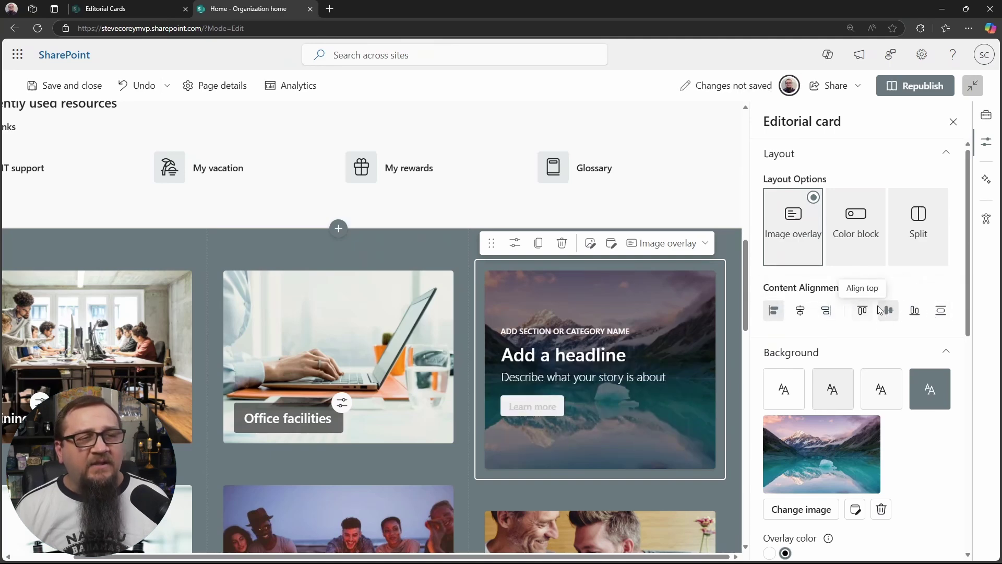
{"action": "left_click", "coordinate": [862, 313]}
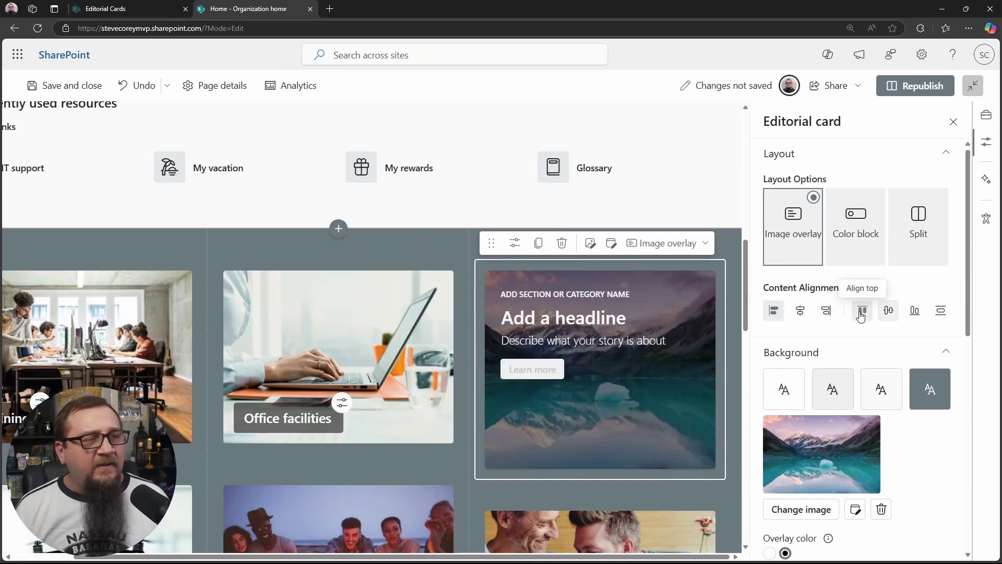
{"action": "left_click", "coordinate": [888, 310]}
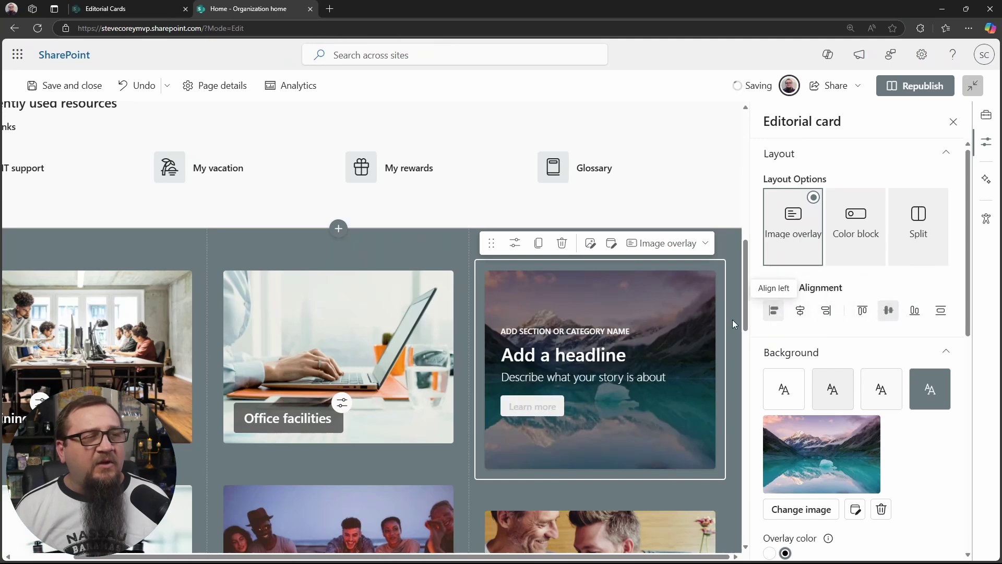
Step: Try the neutral, soft and strong background presets, ending on the default white
{"action": "scroll", "coordinate": [844, 364], "scroll_direction": "down", "scroll_amount": 2}
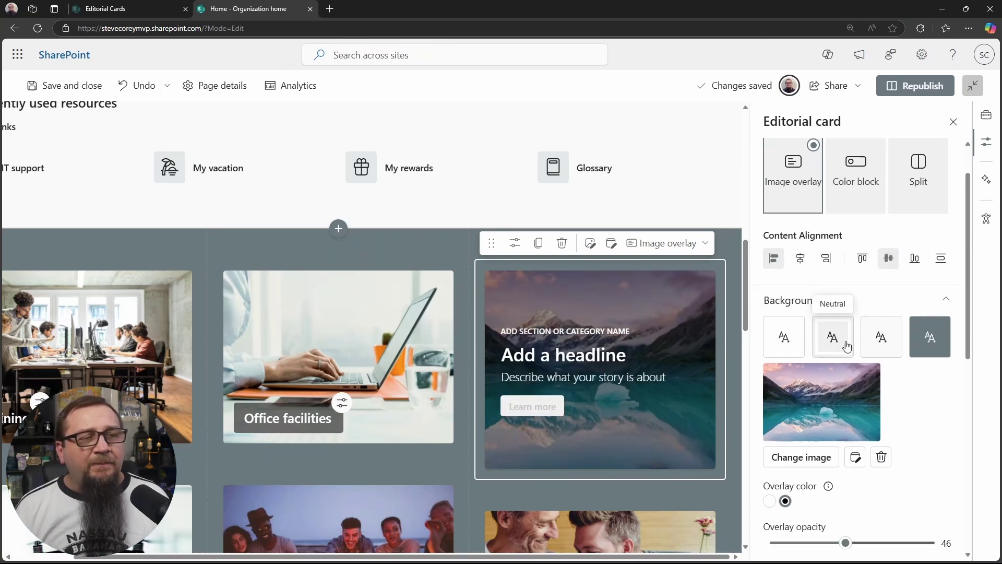
{"action": "left_click", "coordinate": [833, 295]}
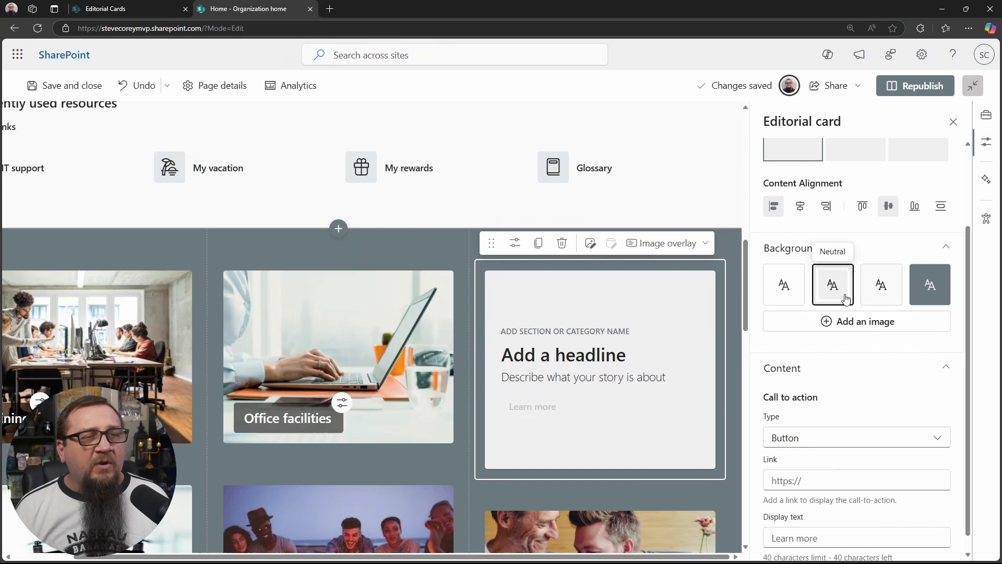
{"action": "left_click", "coordinate": [882, 286]}
{"action": "left_click", "coordinate": [928, 285]}
{"action": "left_click", "coordinate": [819, 292]}
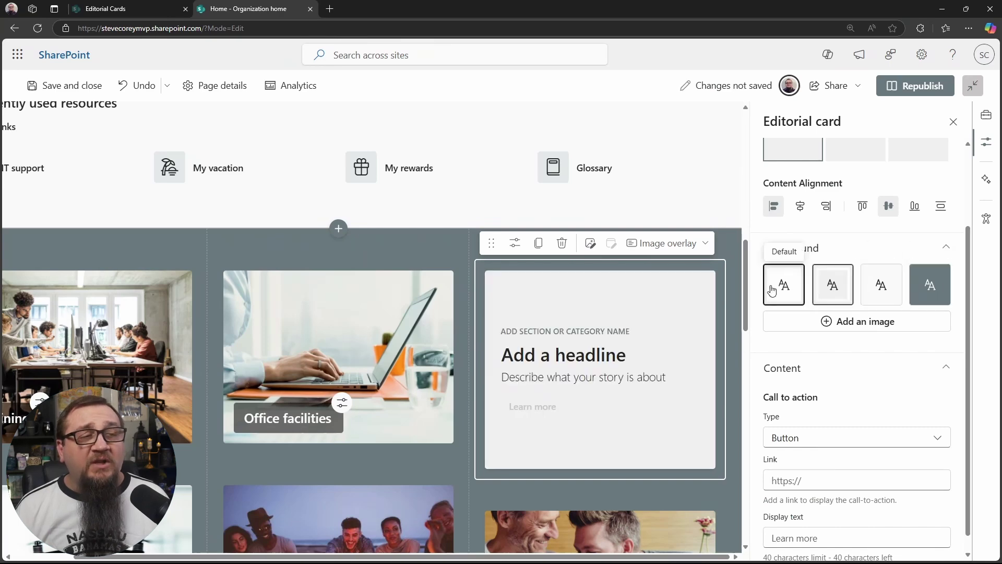
{"action": "left_click", "coordinate": [778, 288]}
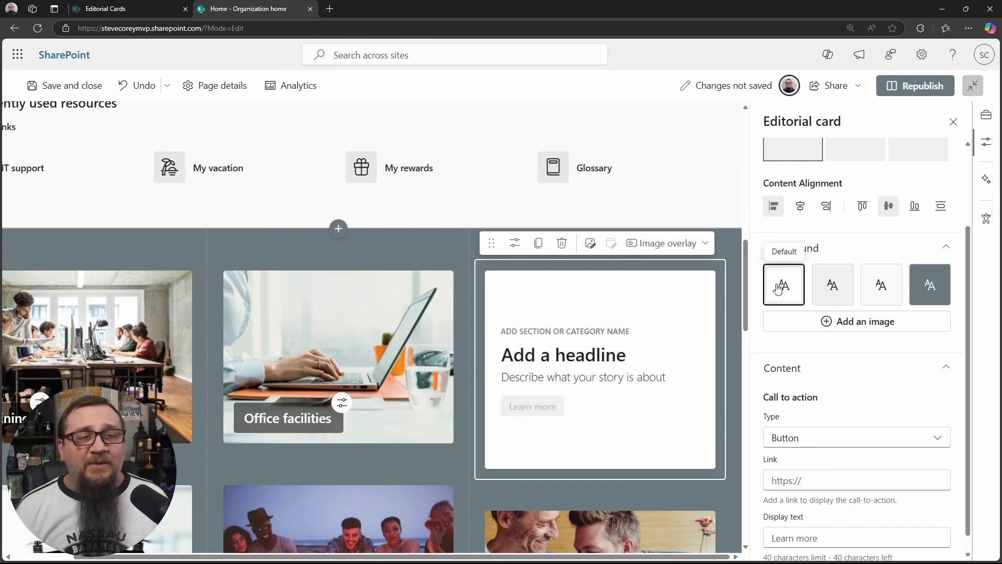
Step: Insert the beach stock photo as the card's background image
{"action": "left_click", "coordinate": [881, 285]}
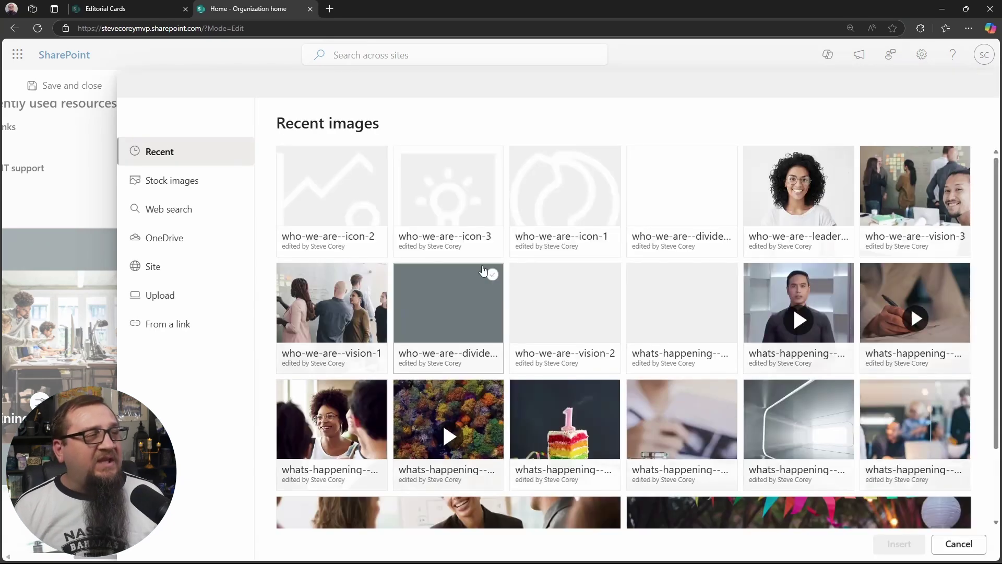
{"action": "left_click", "coordinate": [189, 181]}
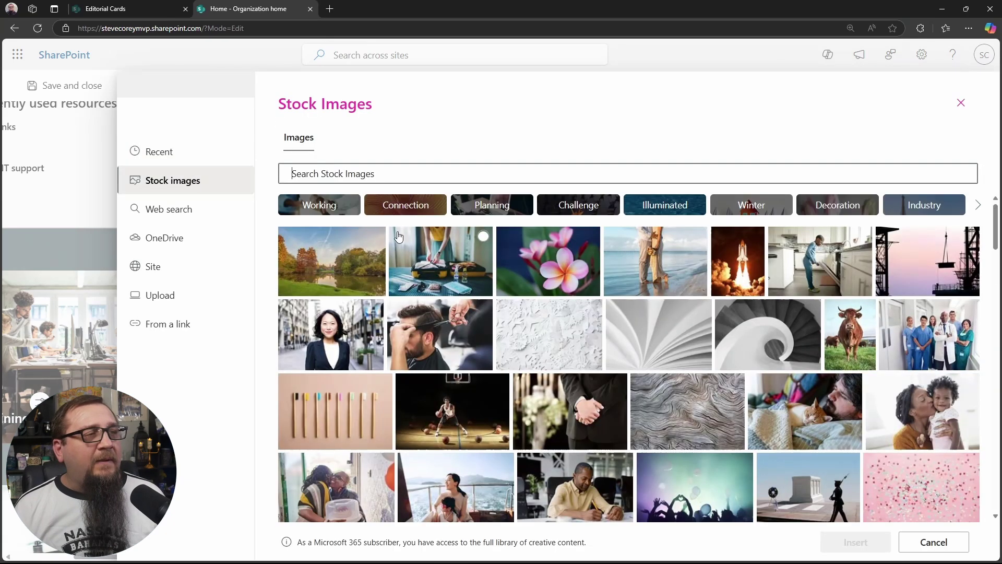
{"action": "left_click", "coordinate": [647, 275]}
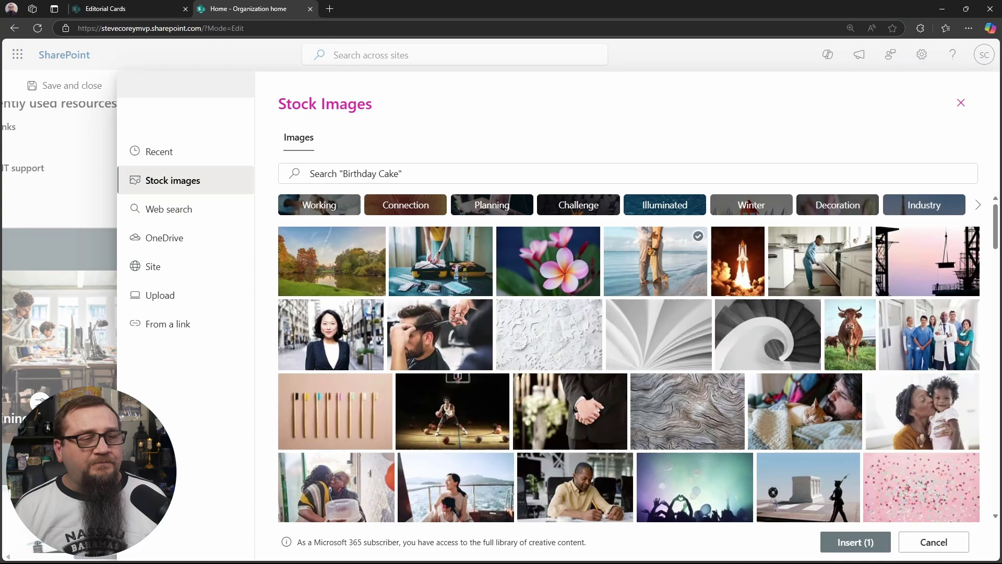
{"action": "left_click", "coordinate": [861, 543]}
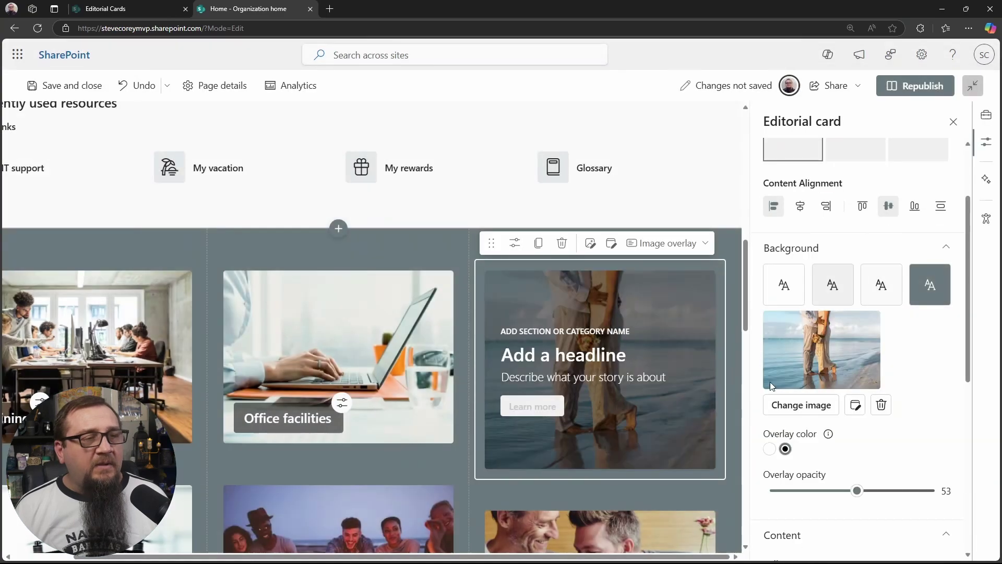
Step: Keep a black overlay on the beach photo and set its opacity to 51 after trying white and 80
{"action": "scroll", "coordinate": [902, 376], "scroll_direction": "down", "scroll_amount": 1}
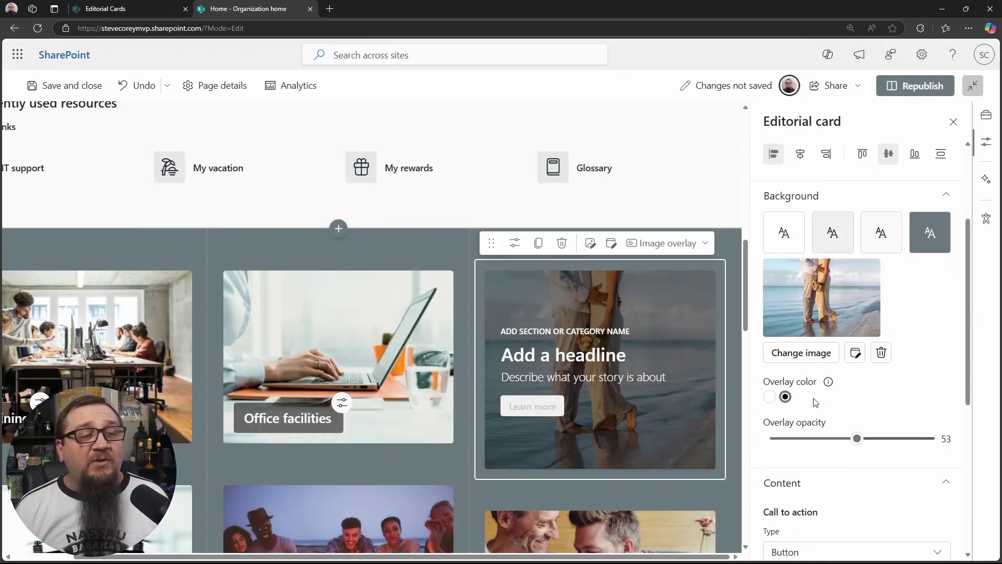
{"action": "left_click", "coordinate": [770, 398]}
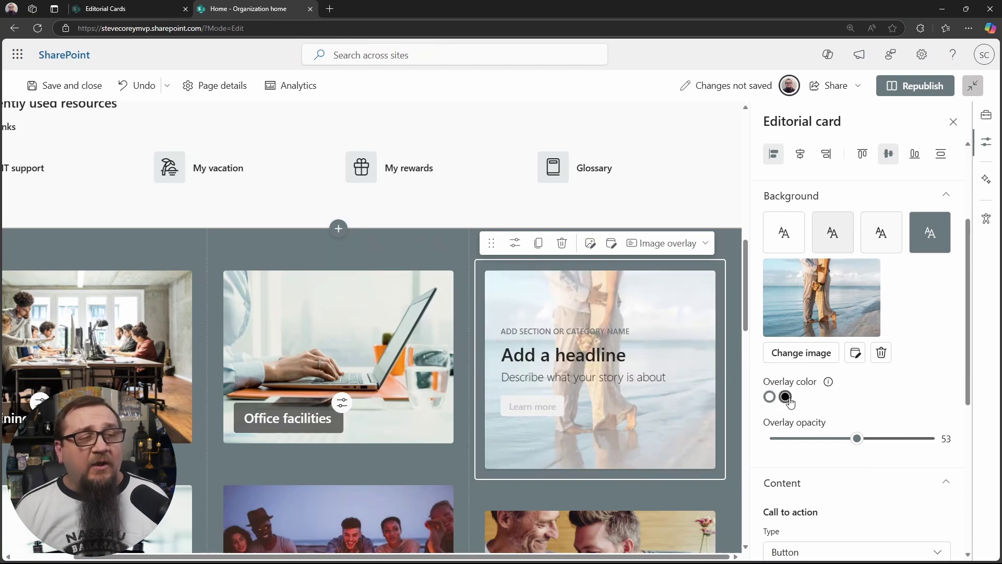
{"action": "left_click", "coordinate": [778, 398]}
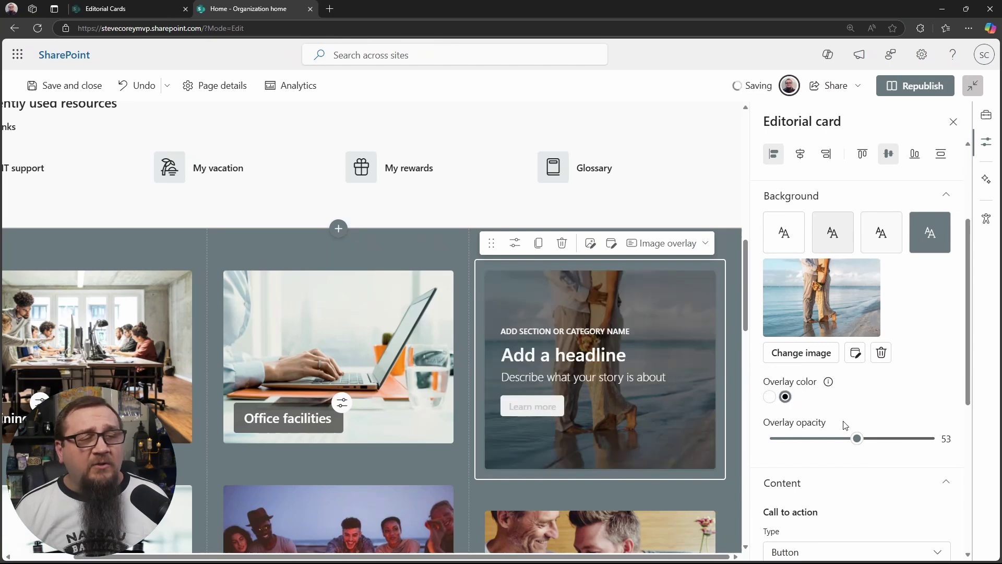
{"action": "left_click_drag", "start_coordinate": [866, 442], "coordinate": [902, 441]}
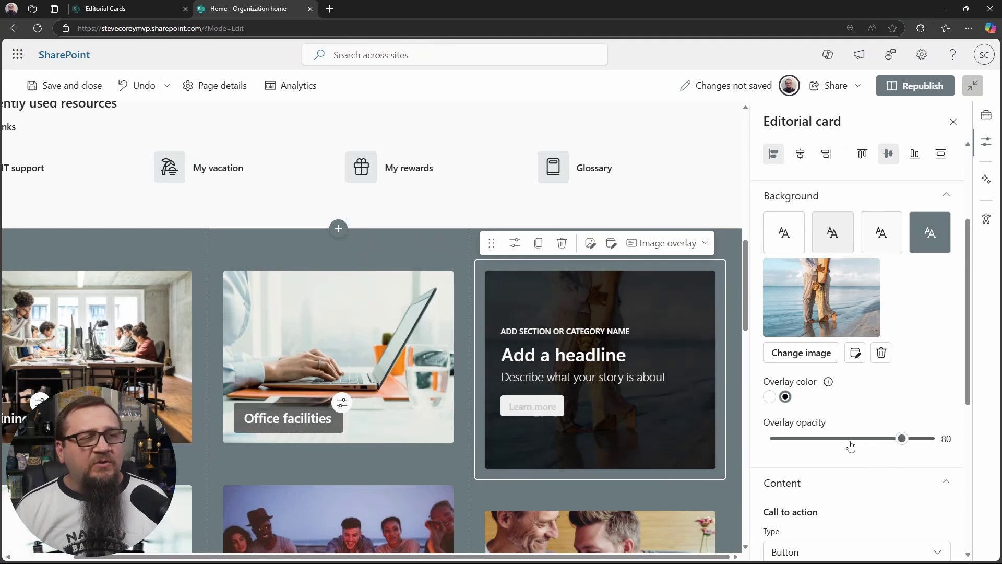
{"action": "left_click_drag", "start_coordinate": [803, 443], "coordinate": [856, 442]}
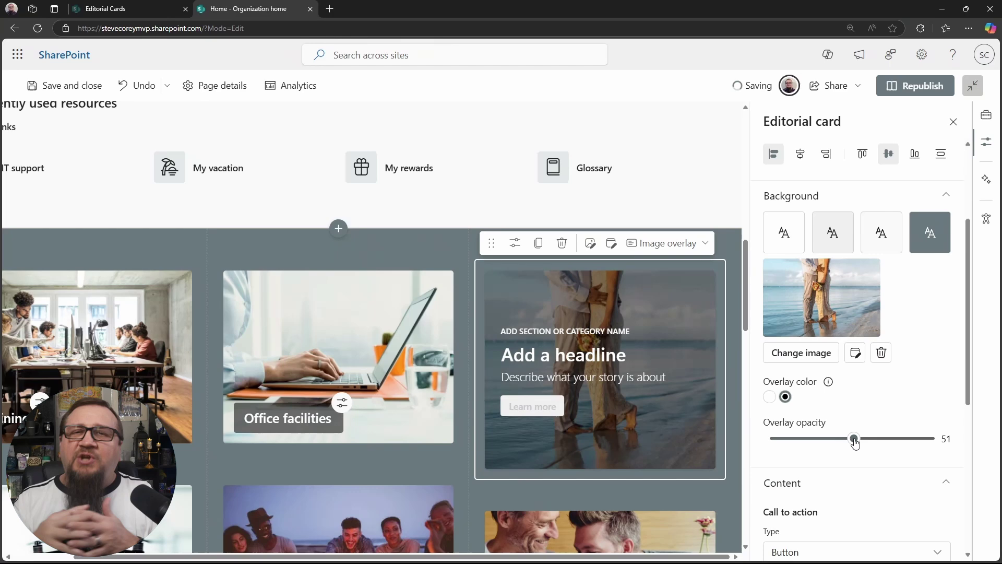
Step: Set the call-to-action type to Button after trying Icon, Text and Entire card
{"action": "scroll", "coordinate": [857, 440], "scroll_direction": "down", "scroll_amount": 3}
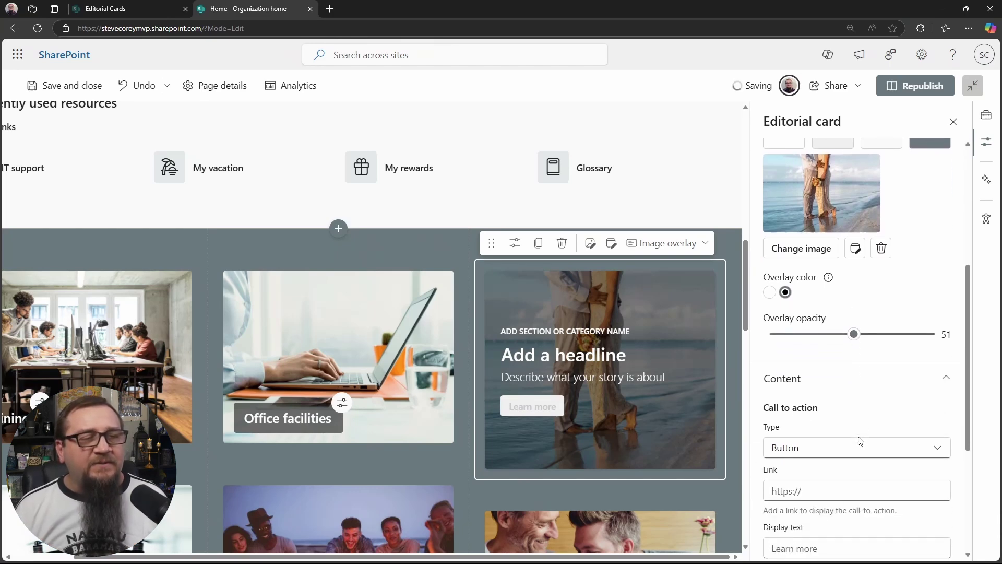
{"action": "scroll", "coordinate": [862, 363], "scroll_direction": "down", "scroll_amount": 1}
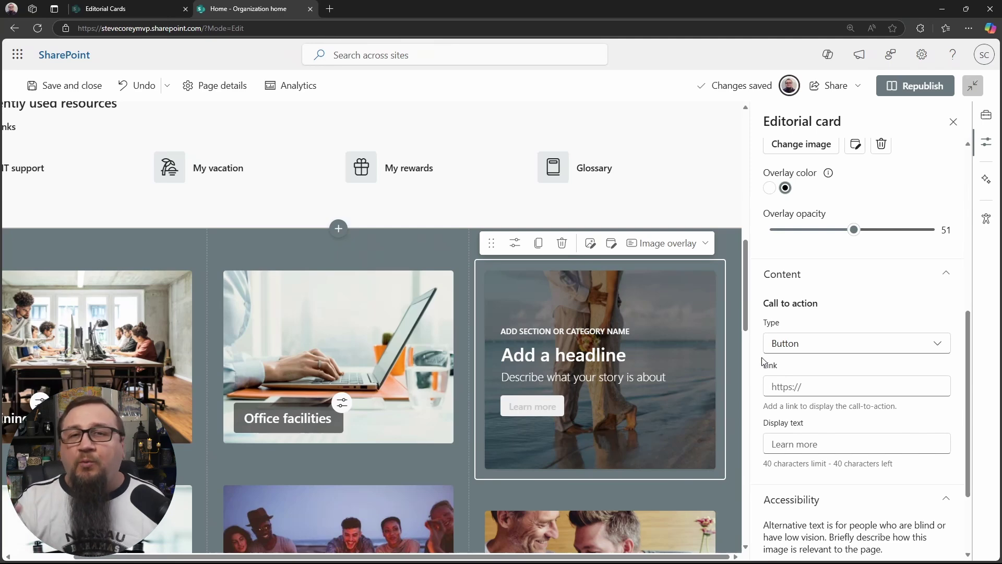
{"action": "left_click", "coordinate": [823, 354]}
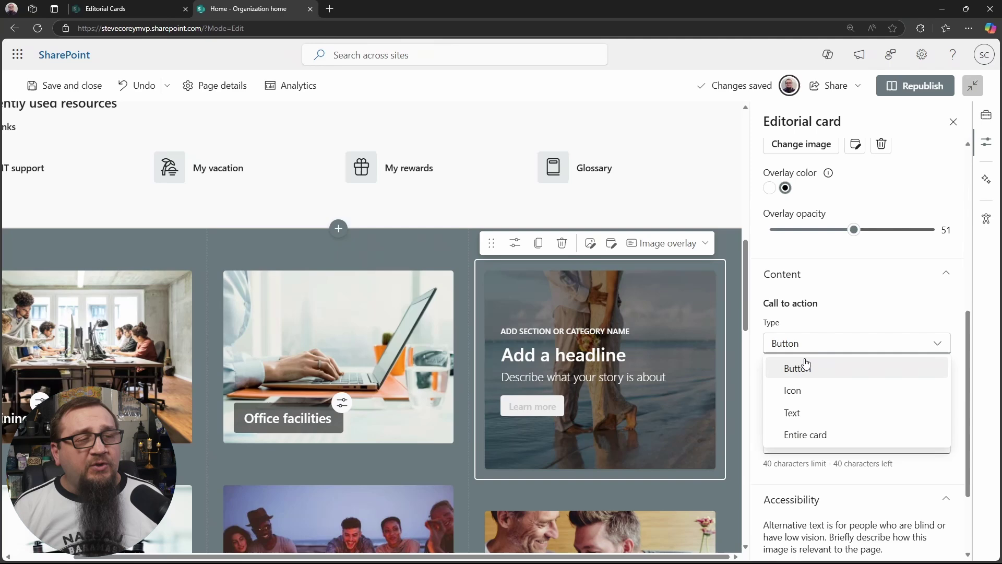
{"action": "left_click", "coordinate": [807, 398]}
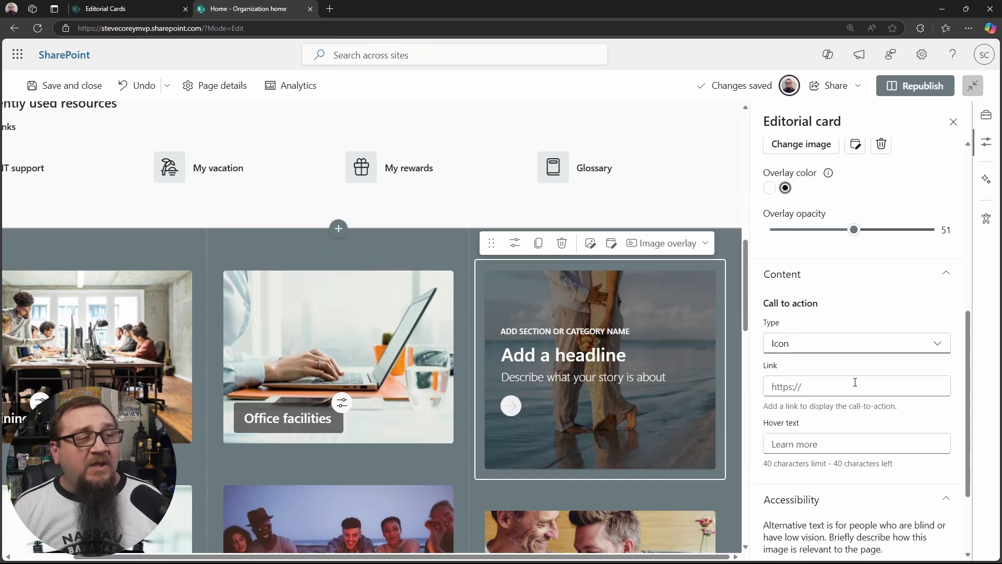
{"action": "left_click", "coordinate": [824, 343]}
{"action": "left_click", "coordinate": [832, 412]}
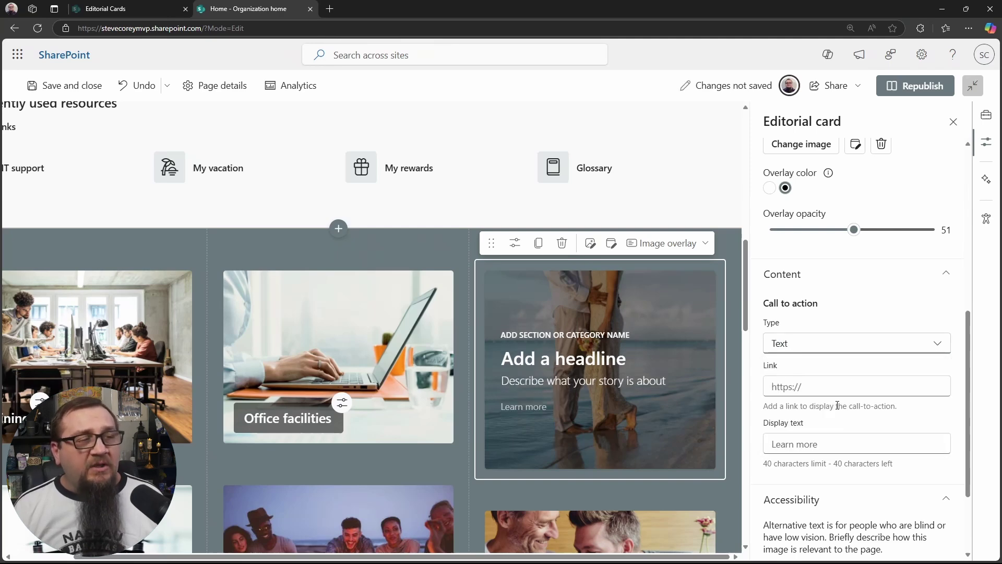
{"action": "left_click", "coordinate": [848, 346]}
{"action": "left_click", "coordinate": [867, 434]}
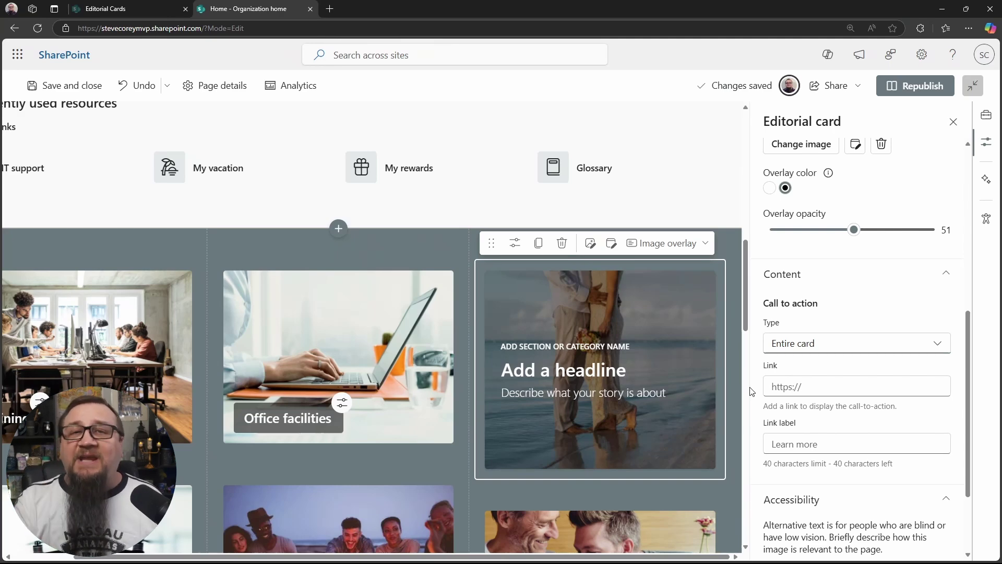
{"action": "left_click", "coordinate": [814, 390]}
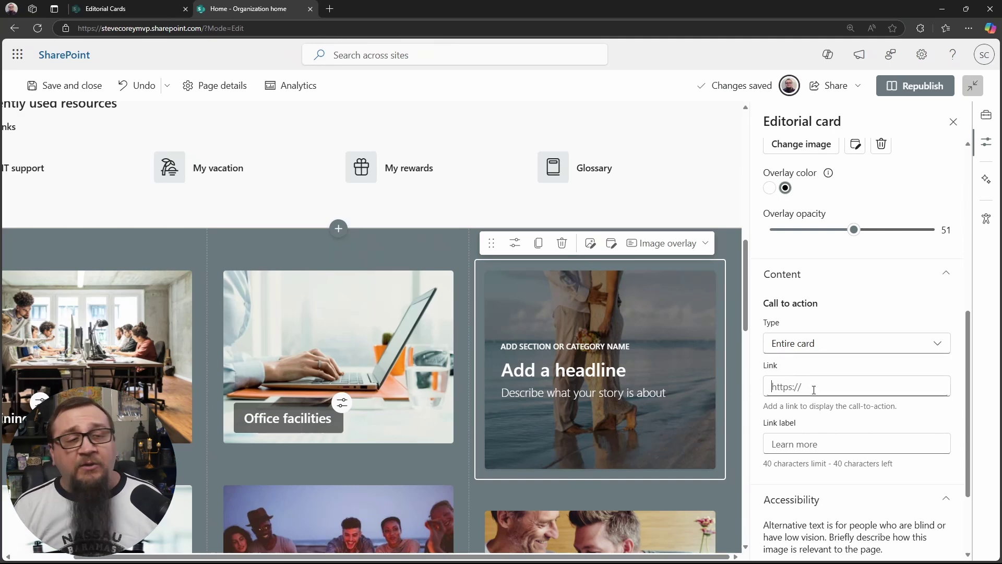
{"action": "left_click", "coordinate": [820, 345]}
{"action": "left_click", "coordinate": [846, 362]}
Step: Label the button 'Click Here' and link it to the site's home address, trimming the edit-mode ending
{"action": "left_click", "coordinate": [848, 441]}
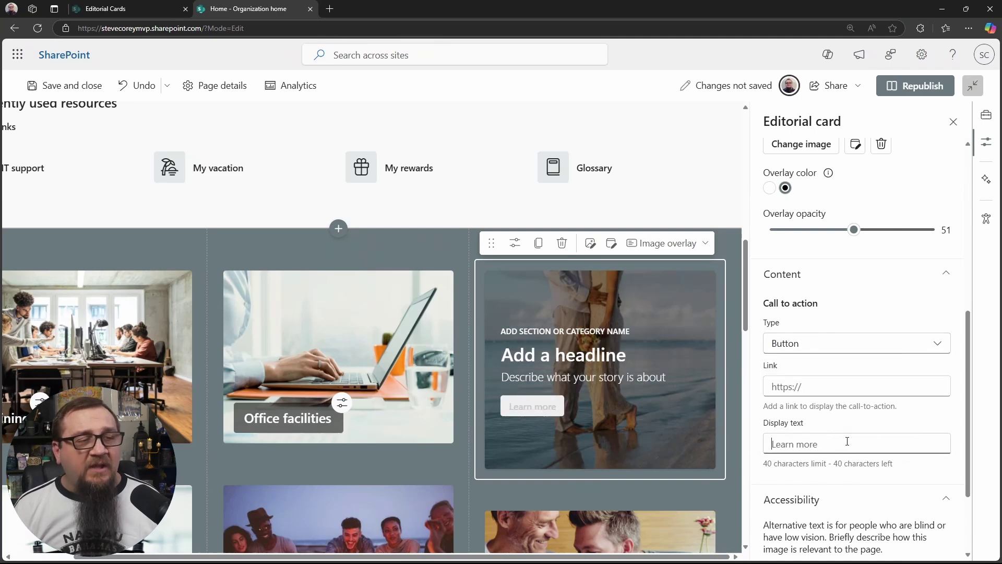
{"action": "type", "text": "Click Here"}
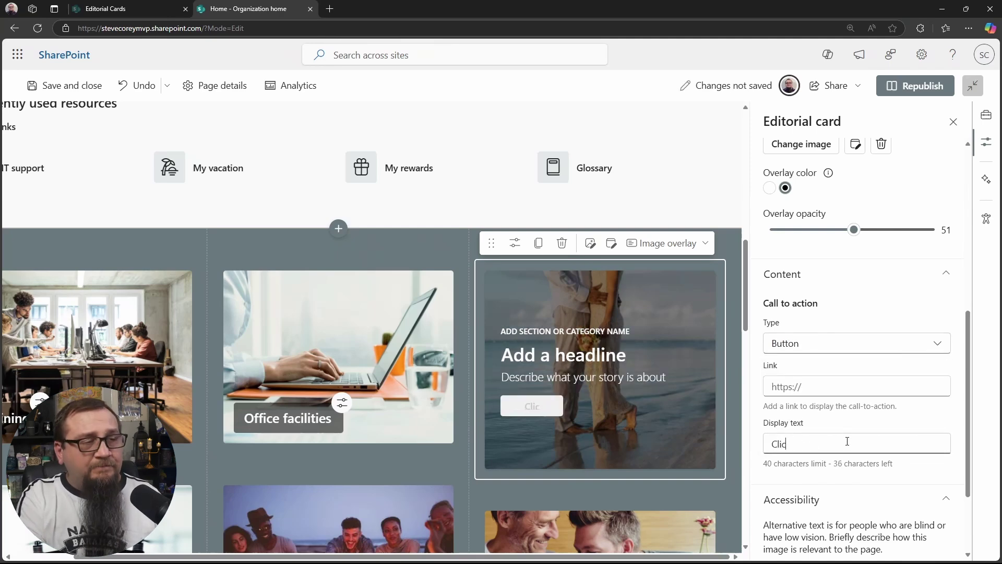
{"action": "left_click", "coordinate": [892, 385]}
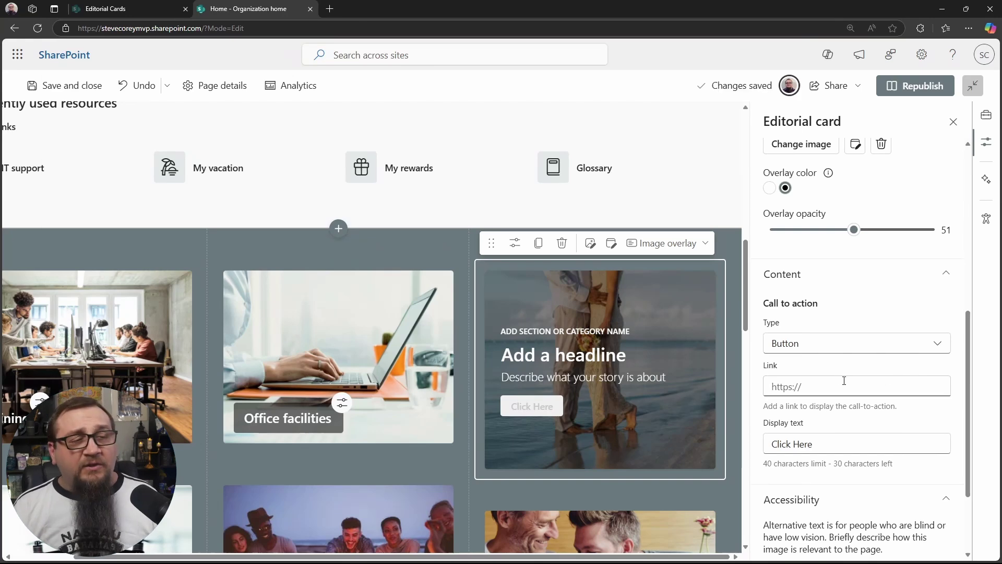
{"action": "key", "text": "ctrl+v"}
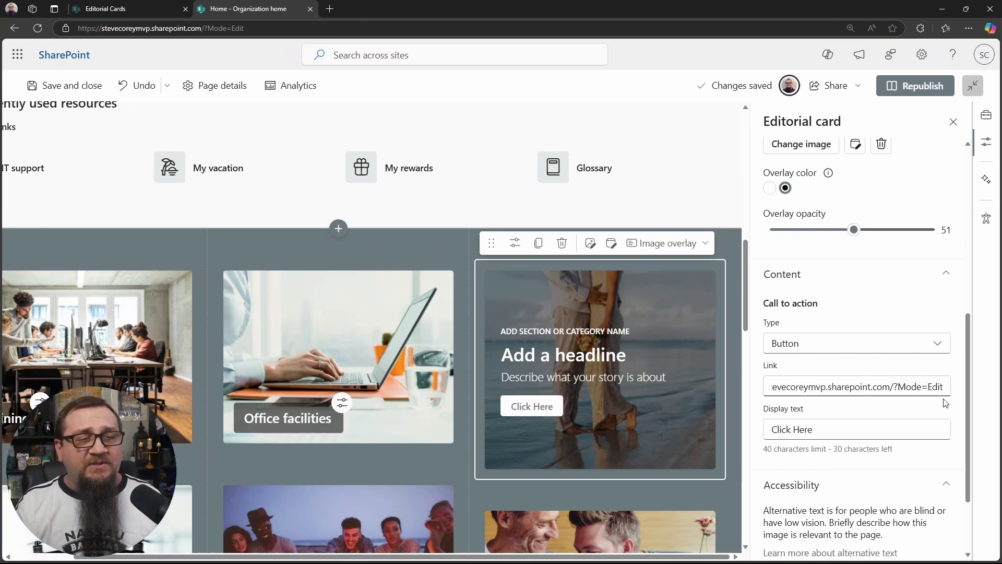
{"action": "key", "text": "shift+Left"}
{"action": "key", "text": "shift+Left"}
{"action": "key", "text": "shift+Left"}
{"action": "key", "text": "shift+Left"}
{"action": "key", "text": "shift+Left"}
{"action": "key", "text": "shift+Left"}
{"action": "key", "text": "shift+Left"}
{"action": "key", "text": "shift+Left"}
{"action": "key", "text": "shift+Left"}
{"action": "key", "text": "shift+Left"}
{"action": "key", "text": "shift+Left"}
{"action": "key", "text": "BackSpace"}
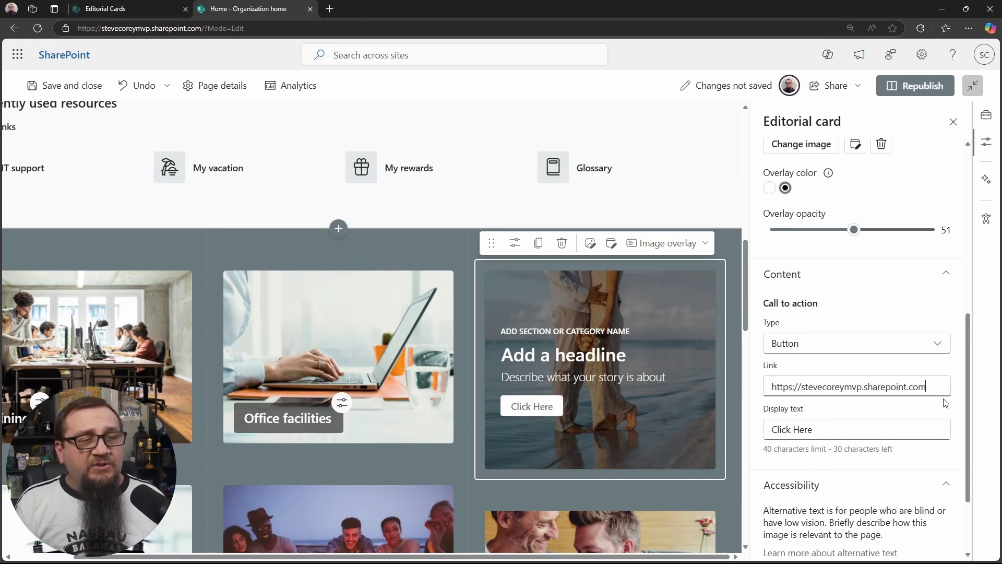
Step: Keep the Button type, clear the button's link address, and republish the page
{"action": "left_click", "coordinate": [880, 355]}
{"action": "left_click", "coordinate": [846, 365]}
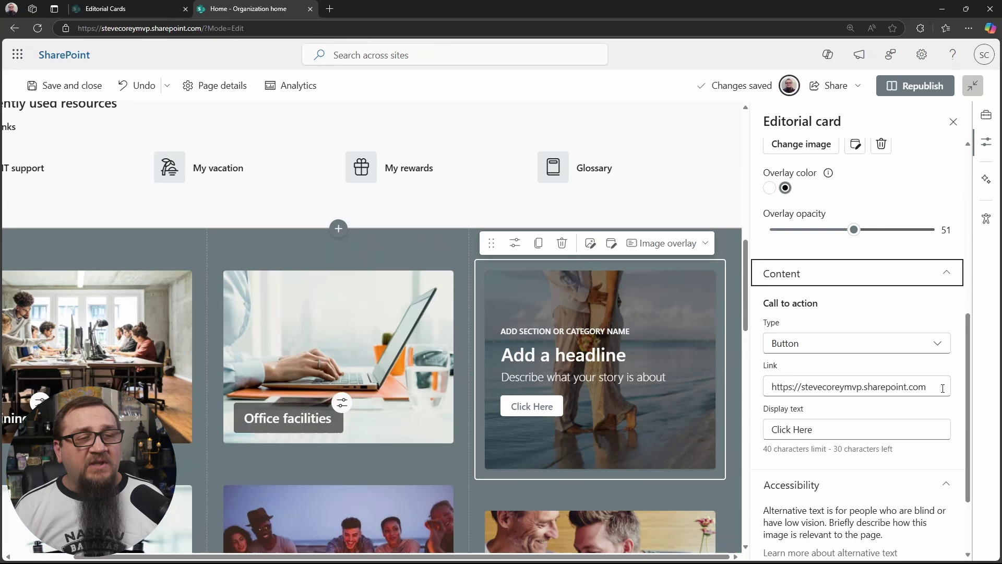
{"action": "left_click_drag", "start_coordinate": [928, 387], "coordinate": [764, 390]}
{"action": "key", "text": "ctrl+c"}
{"action": "key", "text": "BackSpace"}
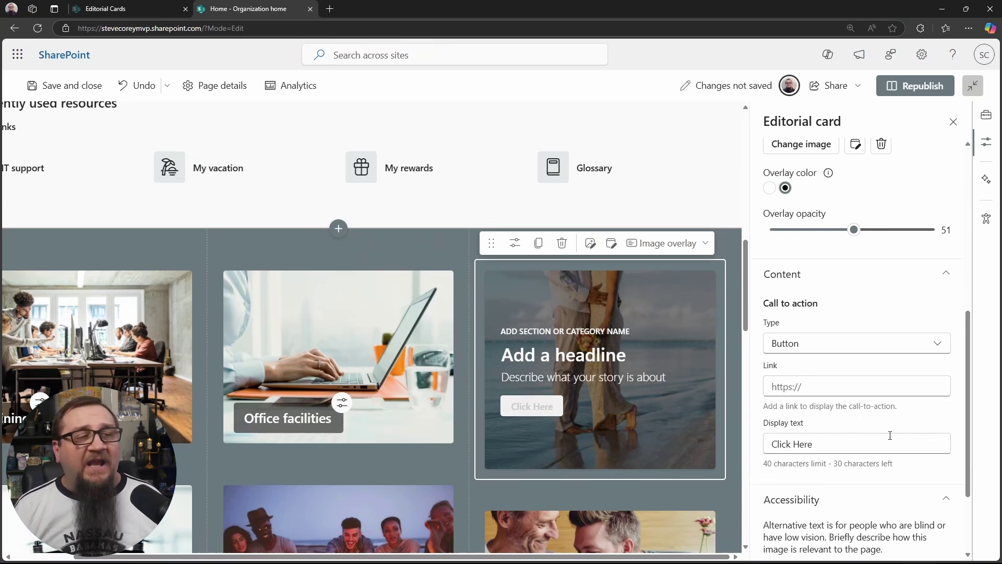
{"action": "left_click", "coordinate": [910, 83]}
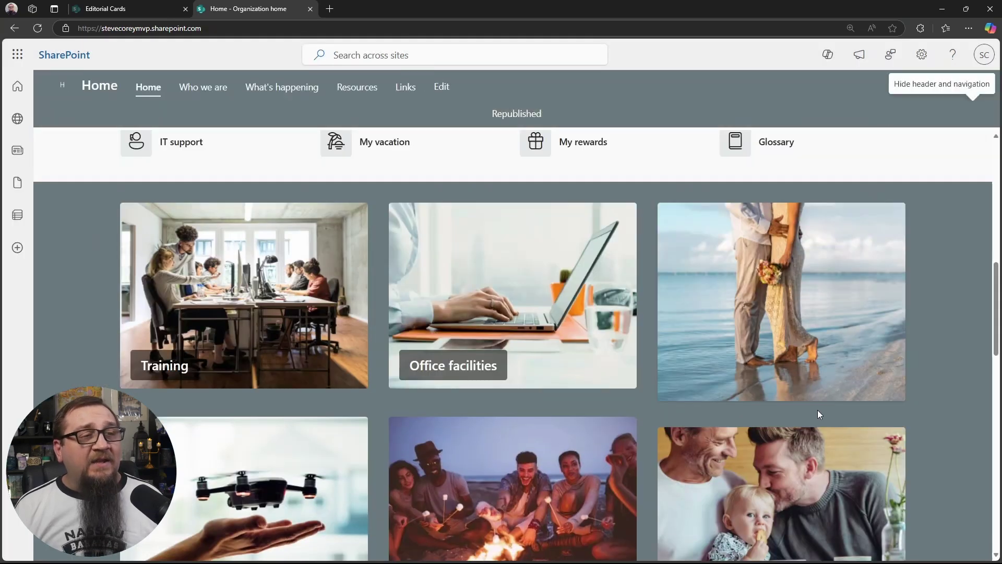
Step: Return the page to editing and reopen the beach card's settings
{"action": "scroll", "coordinate": [817, 415], "scroll_direction": "up", "scroll_amount": 4}
{"action": "scroll", "coordinate": [778, 440], "scroll_direction": "down", "scroll_amount": 2}
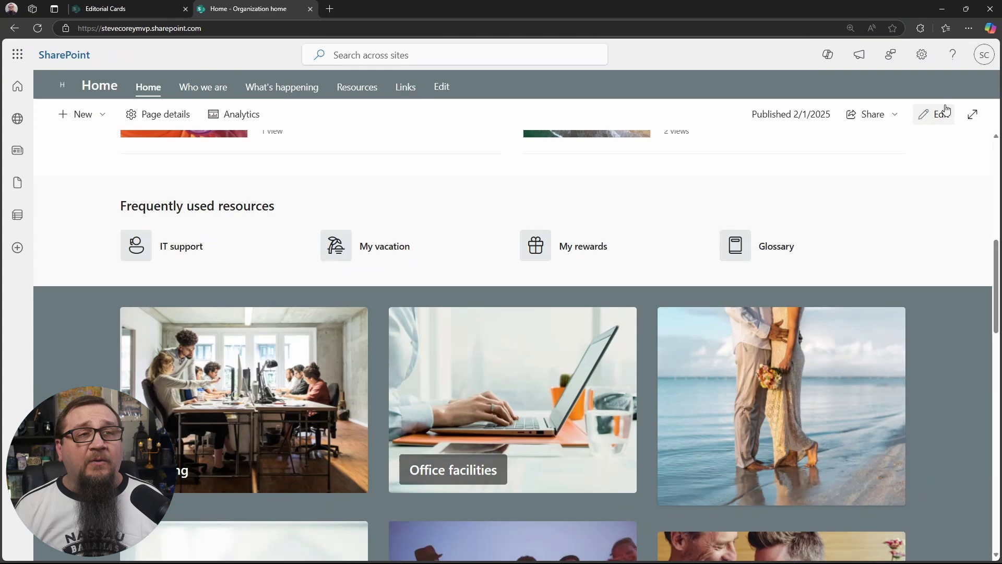
{"action": "left_click", "coordinate": [935, 116]}
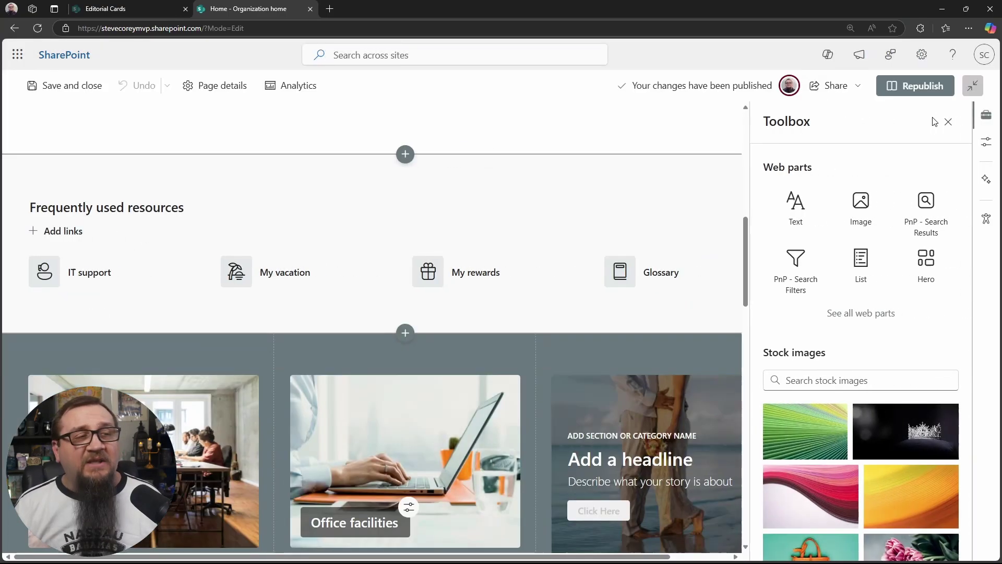
{"action": "left_click", "coordinate": [576, 348]}
{"action": "left_click", "coordinate": [579, 317]}
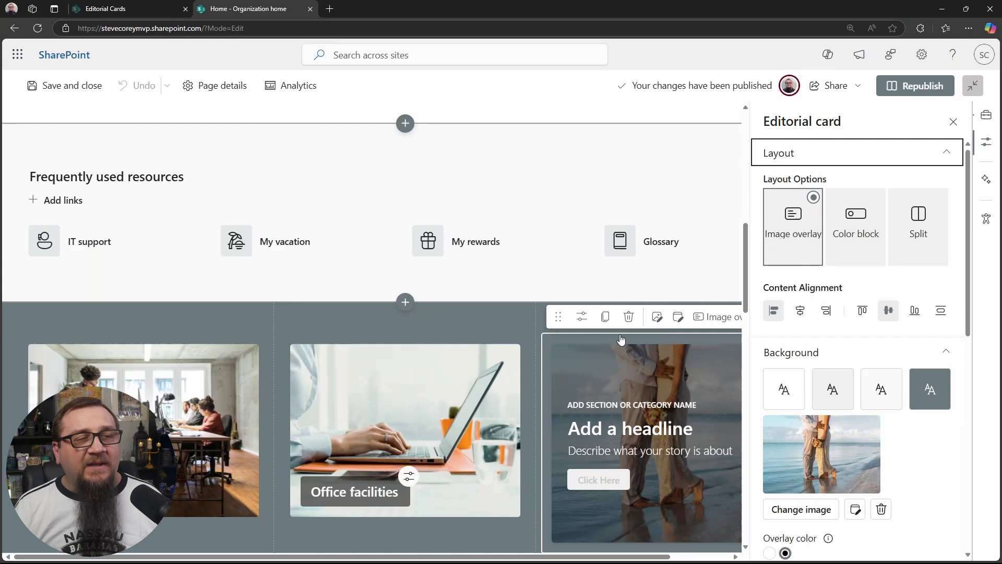
{"action": "scroll", "coordinate": [887, 428], "scroll_direction": "down", "scroll_amount": 6}
Step: Paste the link address back into the button, republish, and reopen the page for editing
{"action": "left_click", "coordinate": [838, 495]}
{"action": "key", "text": "ctrl+v"}
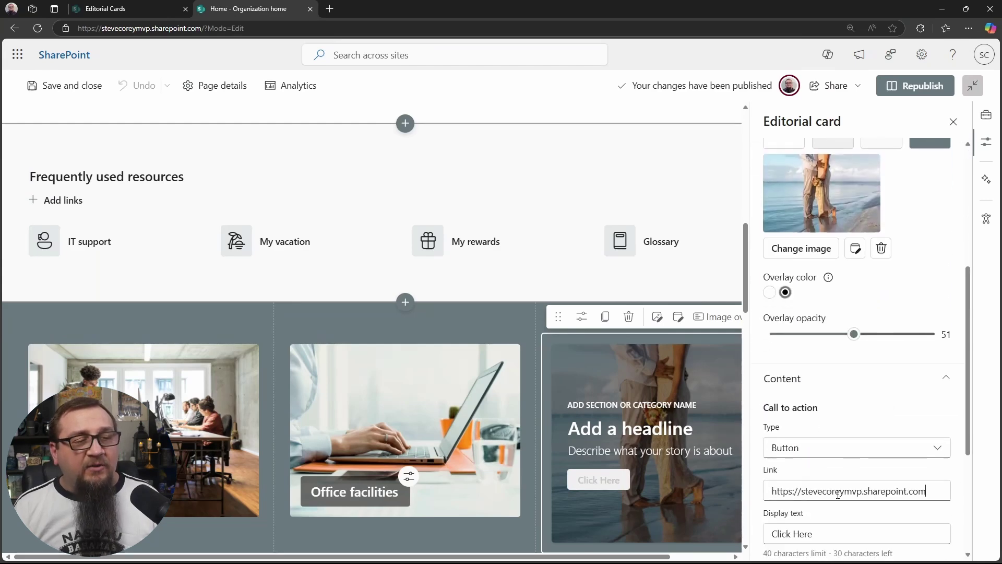
{"action": "left_click", "coordinate": [897, 84]}
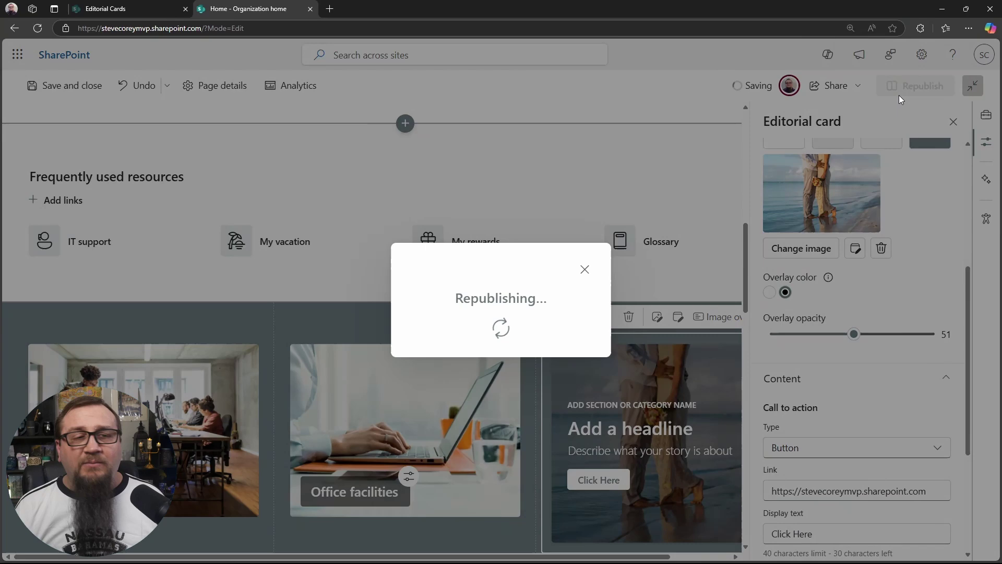
{"action": "scroll", "coordinate": [804, 299], "scroll_direction": "down", "scroll_amount": 1}
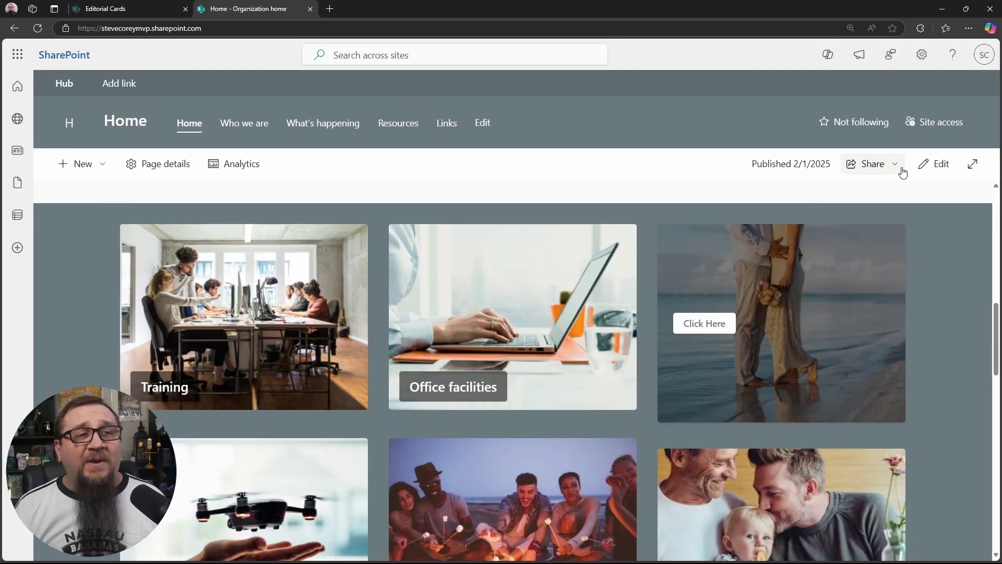
{"action": "left_click", "coordinate": [931, 164]}
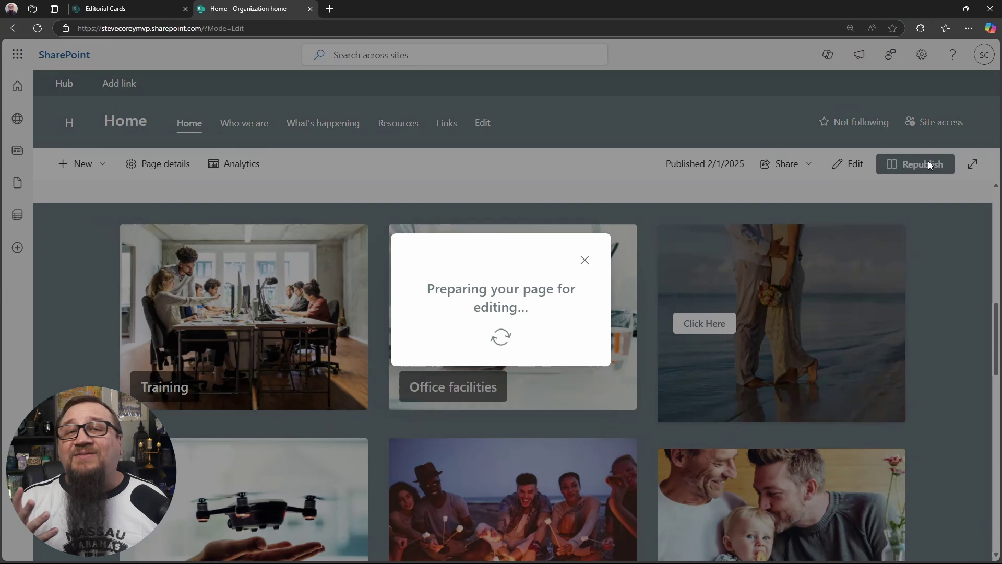
Step: Enter category 'NEW', headline 'My headline here' and description 'Breaking news in our industry' on the card
{"action": "scroll", "coordinate": [610, 407], "scroll_direction": "right", "scroll_amount": 3}
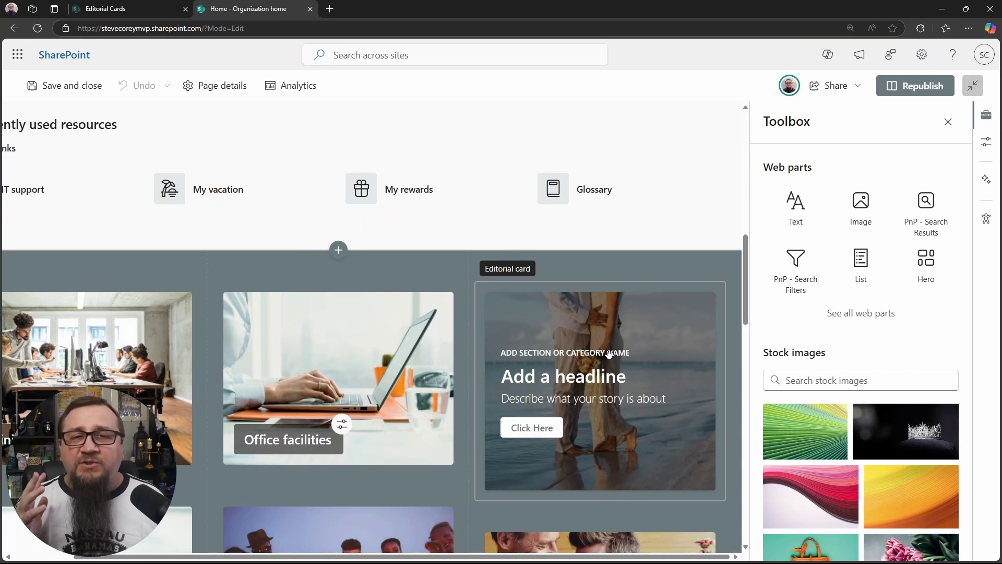
{"action": "left_click", "coordinate": [567, 351]}
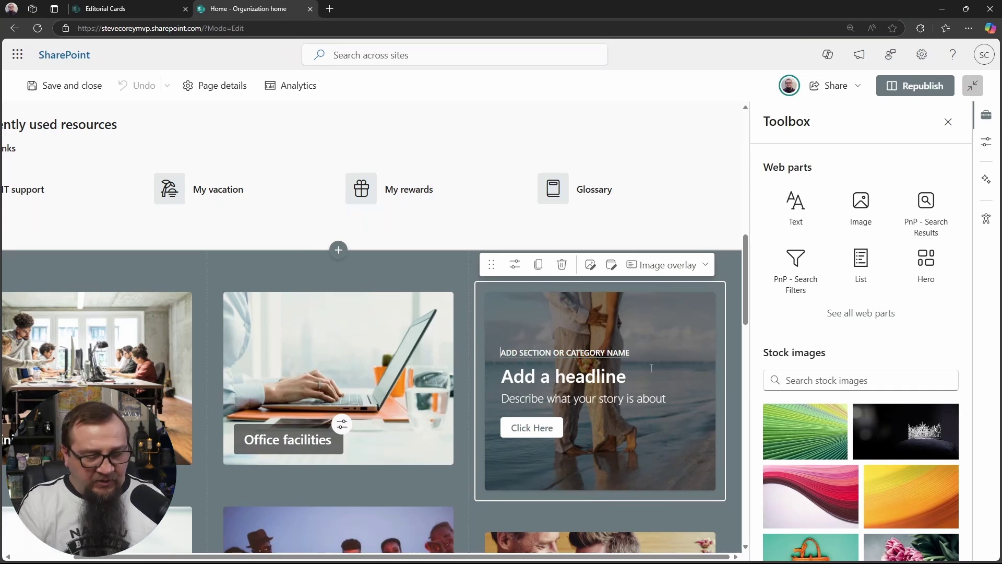
{"action": "type", "text": "NEWS"}
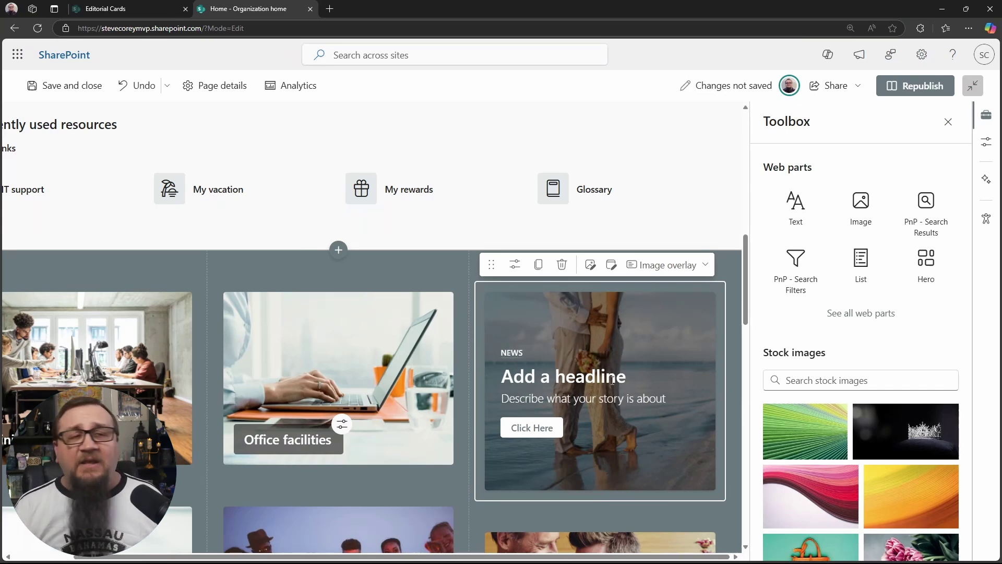
{"action": "left_click", "coordinate": [603, 377]}
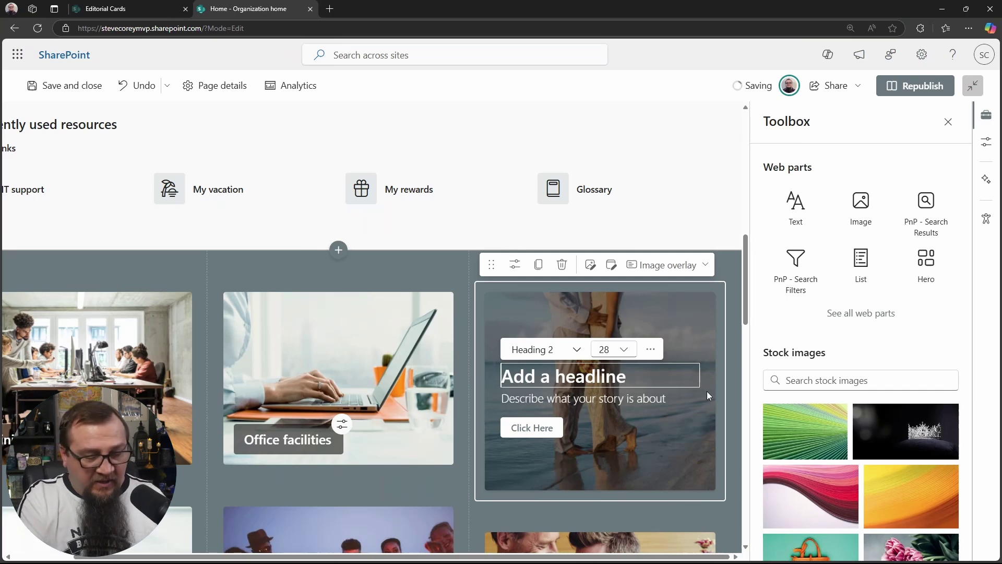
{"action": "type", "text": "My headline here"}
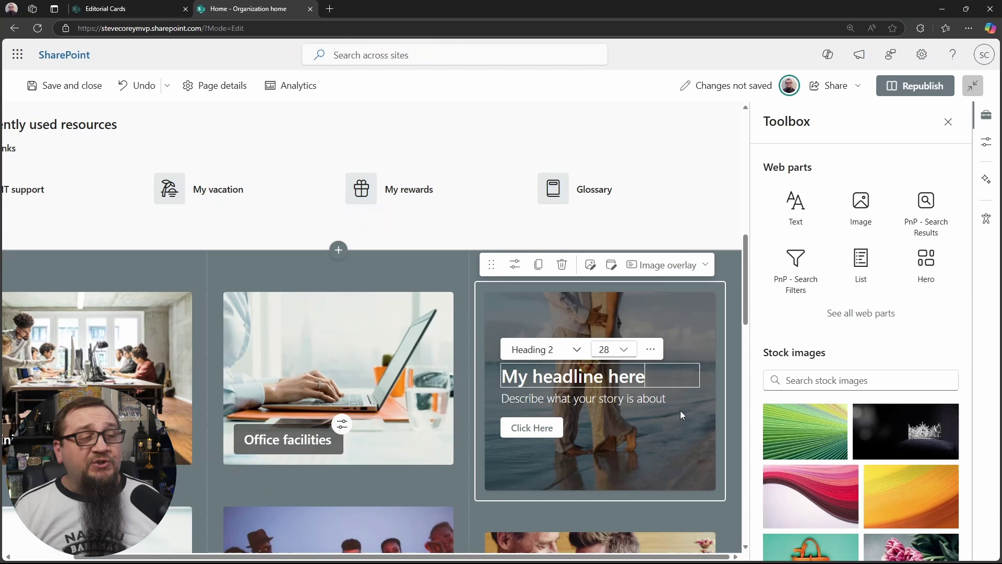
{"action": "left_click", "coordinate": [648, 405]}
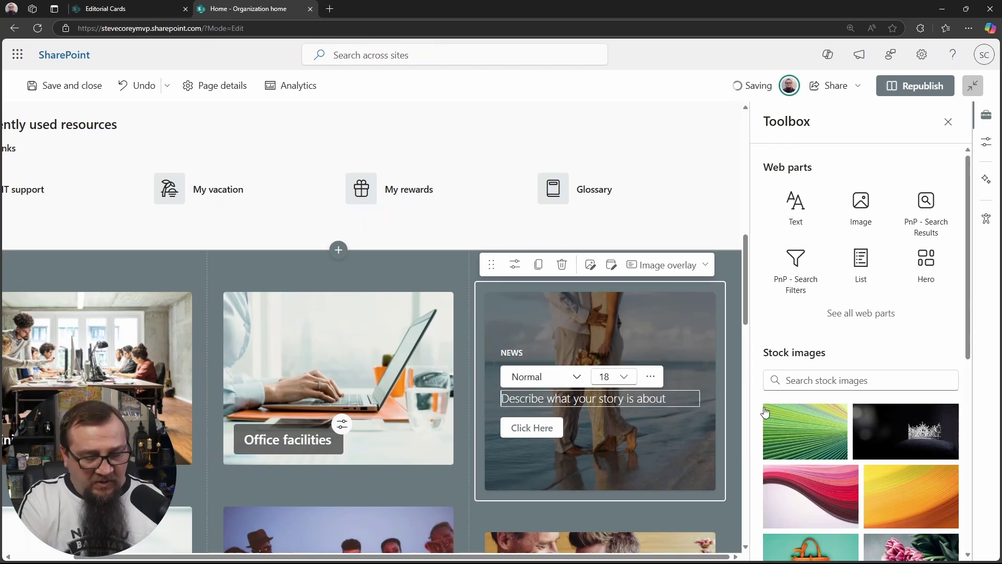
{"action": "type", "text": "Breaking"}
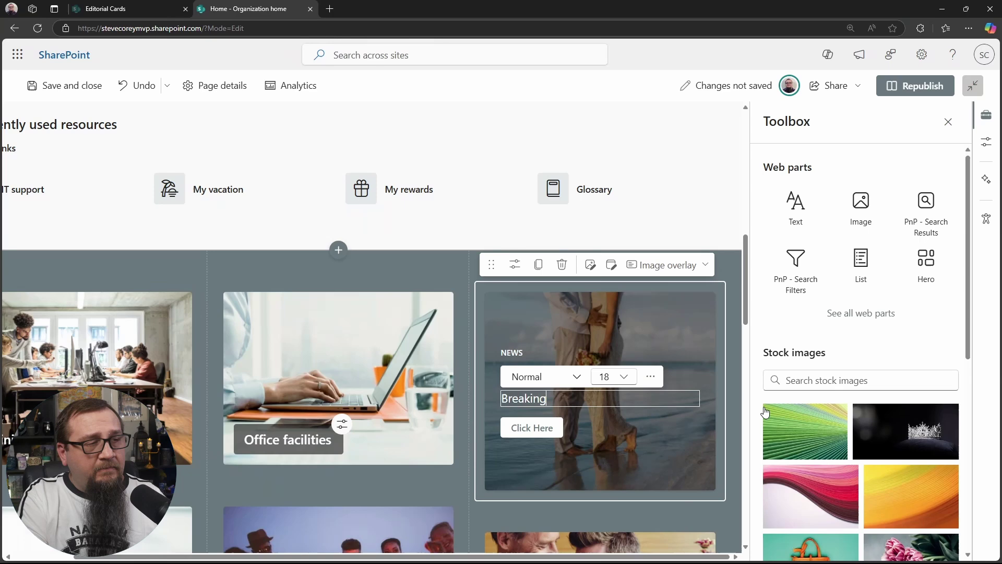
{"action": "type", "text": " news in our indus"}
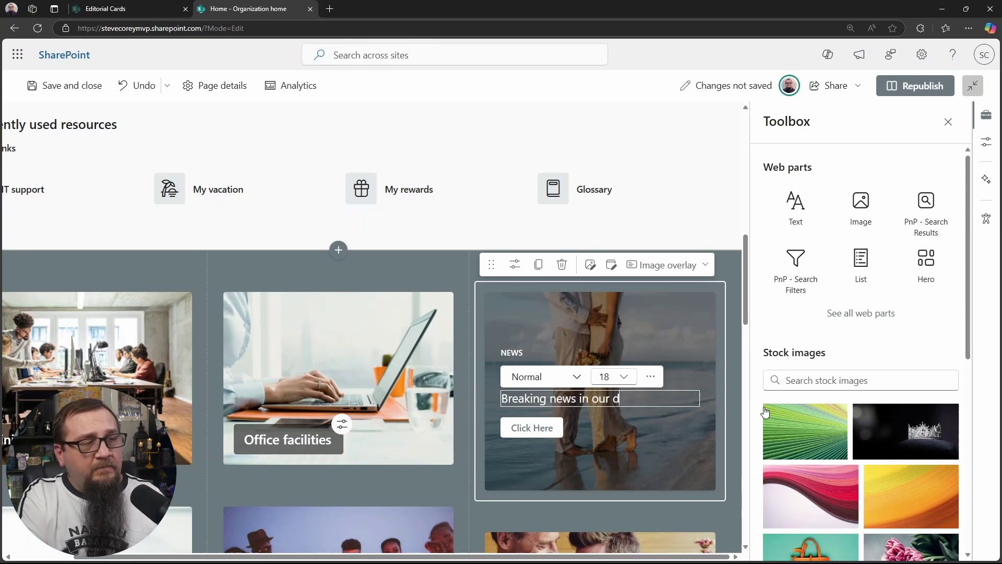
{"action": "type", "text": "tr"}
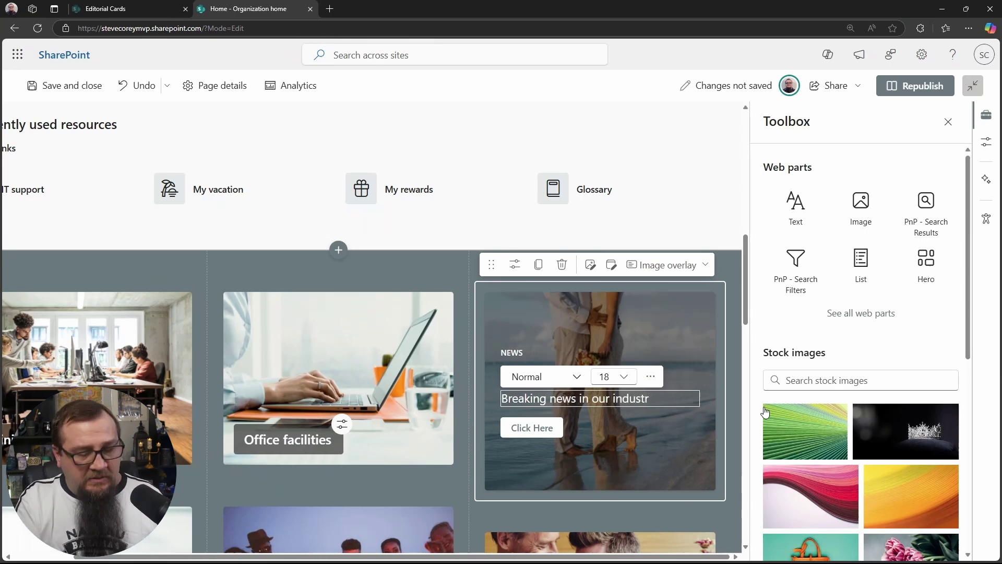
{"action": "type", "text": "y"}
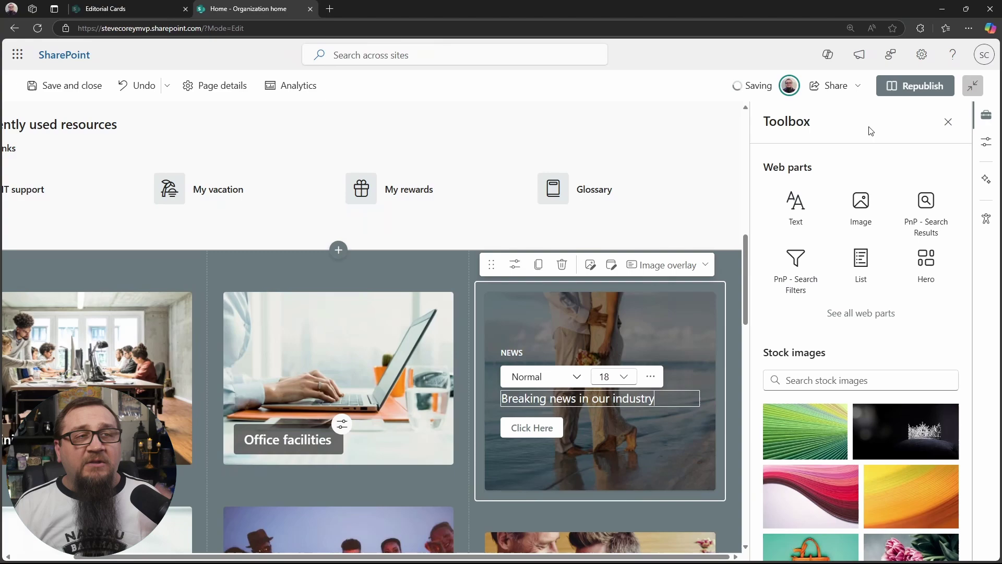
Step: Republish the home page showing the completed beach news card, then return it to edit mode
{"action": "left_click", "coordinate": [905, 92]}
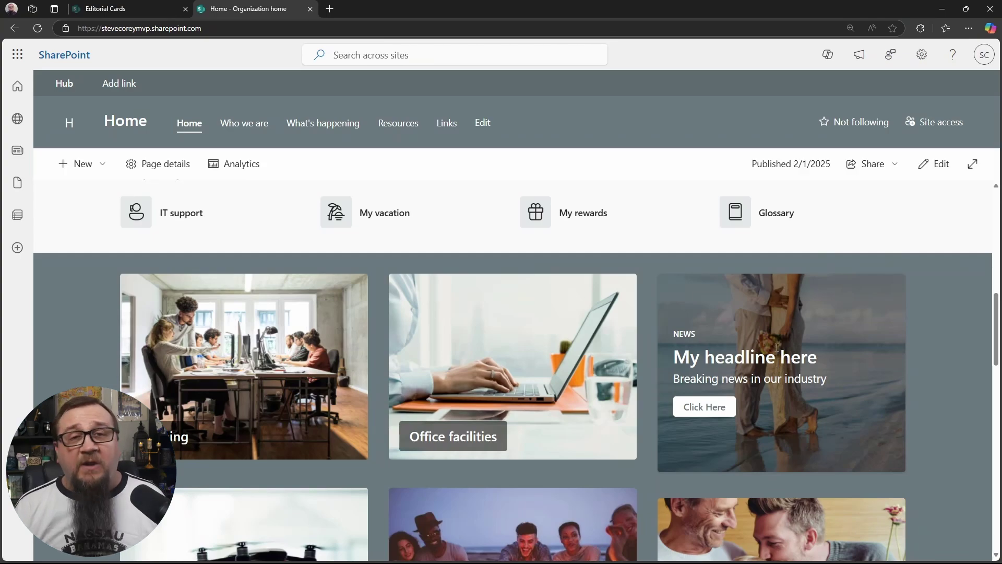
{"action": "left_click", "coordinate": [945, 167]}
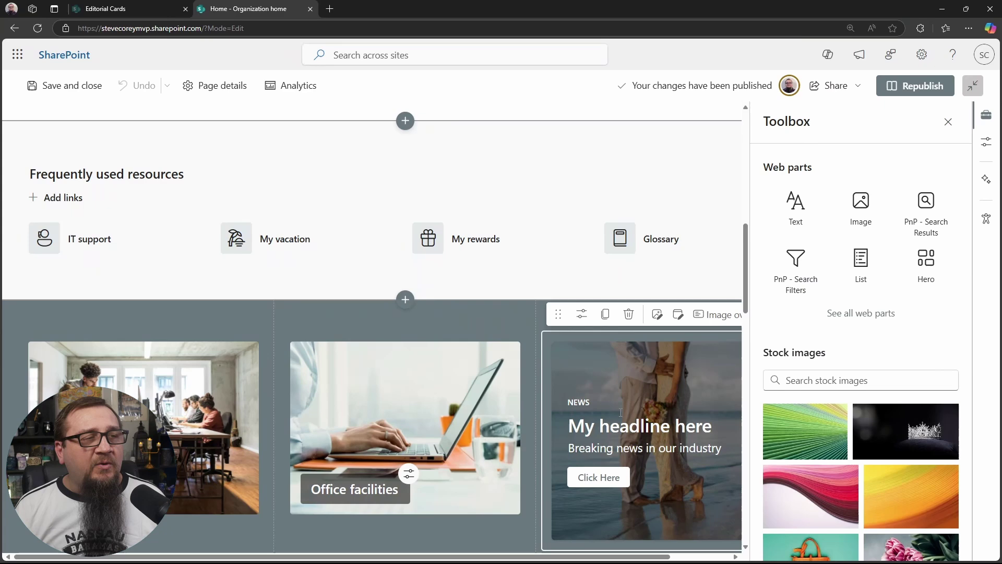
Step: In the beach card's settings, switch on Mark as decorative for its background image
{"action": "left_click", "coordinate": [590, 318]}
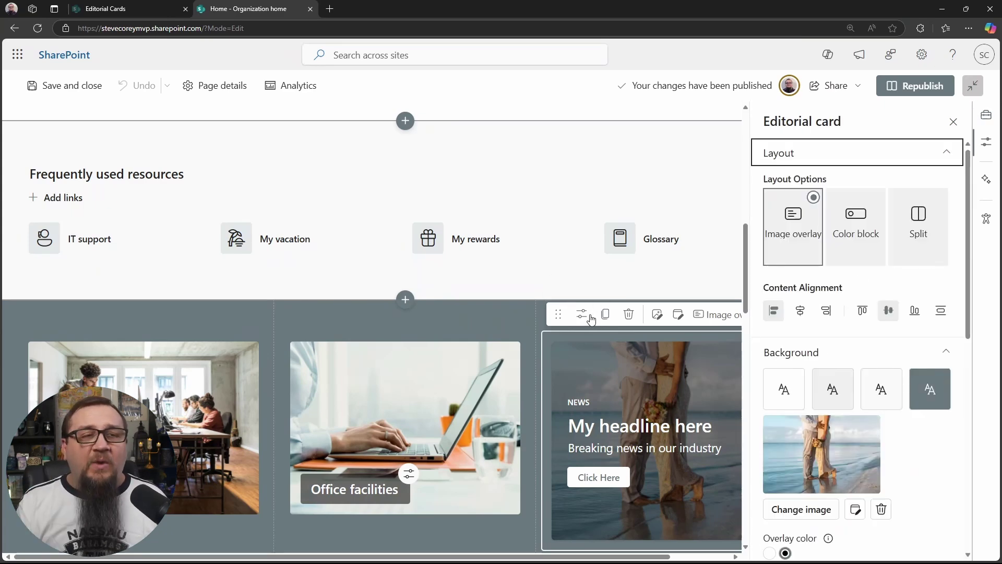
{"action": "scroll", "coordinate": [845, 403], "scroll_direction": "down", "scroll_amount": 2}
{"action": "scroll", "coordinate": [846, 403], "scroll_direction": "down", "scroll_amount": 4}
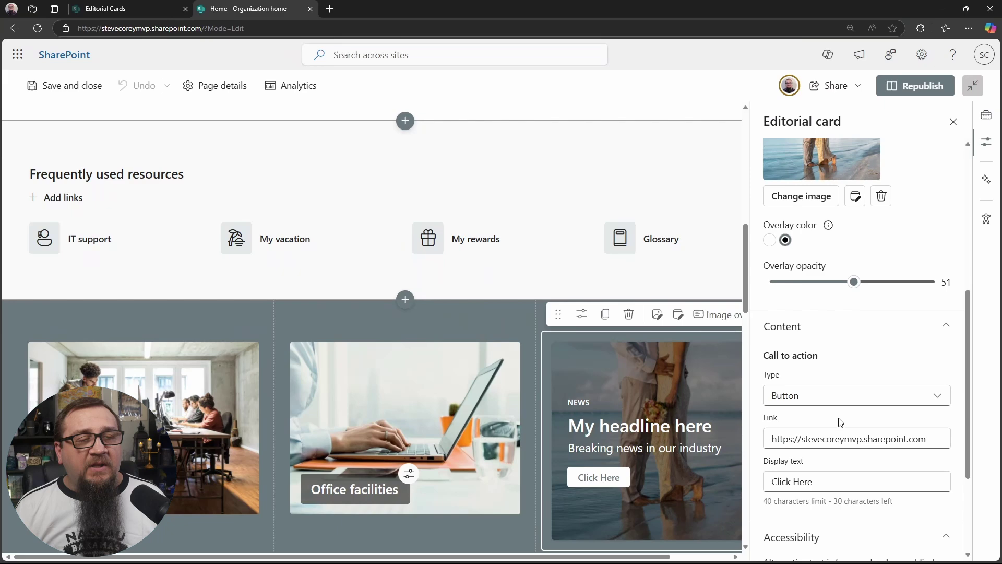
{"action": "scroll", "coordinate": [839, 420], "scroll_direction": "down", "scroll_amount": 3}
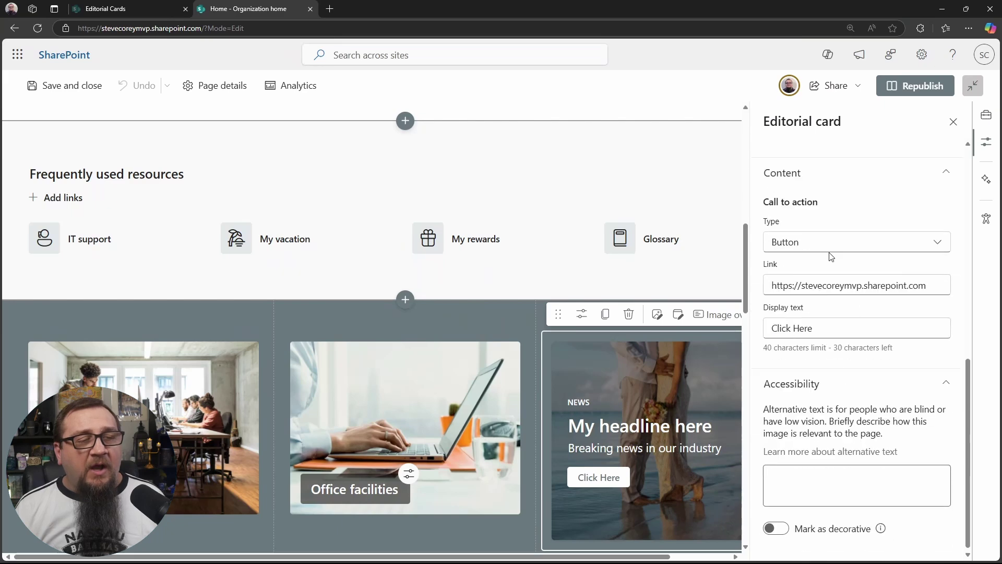
{"action": "left_click", "coordinate": [832, 478]}
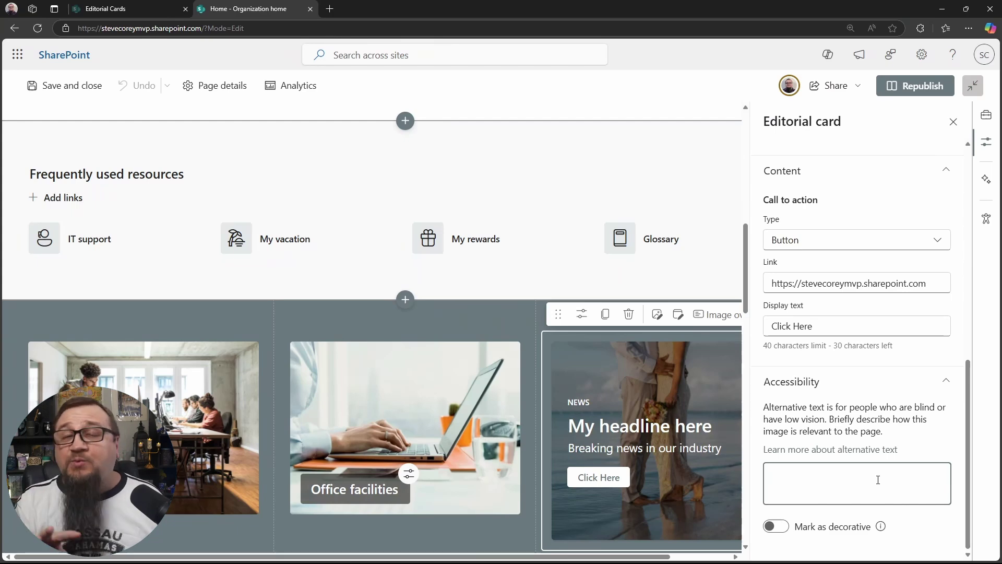
{"action": "left_click", "coordinate": [776, 527]}
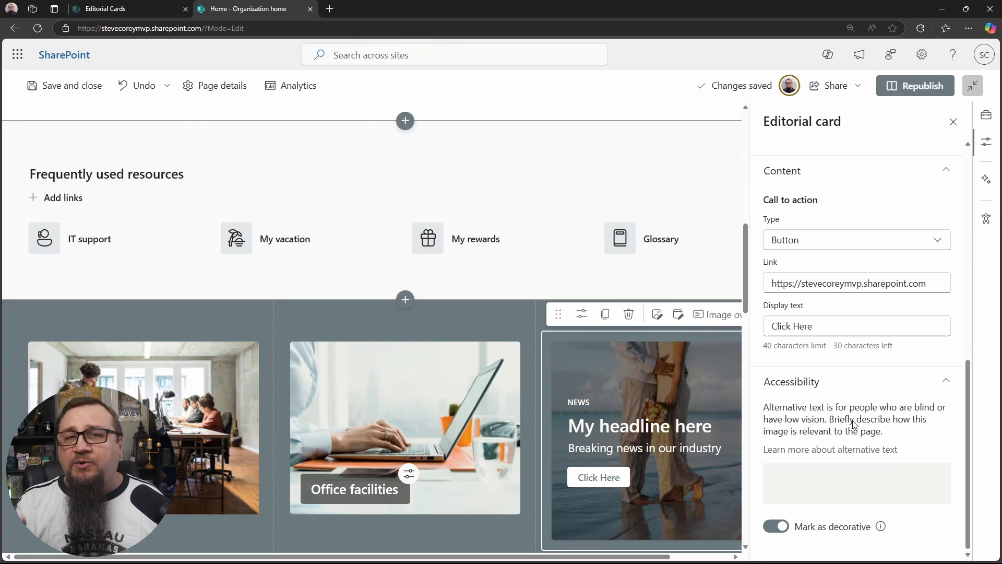
{"action": "scroll", "coordinate": [853, 423], "scroll_direction": "up", "scroll_amount": 10}
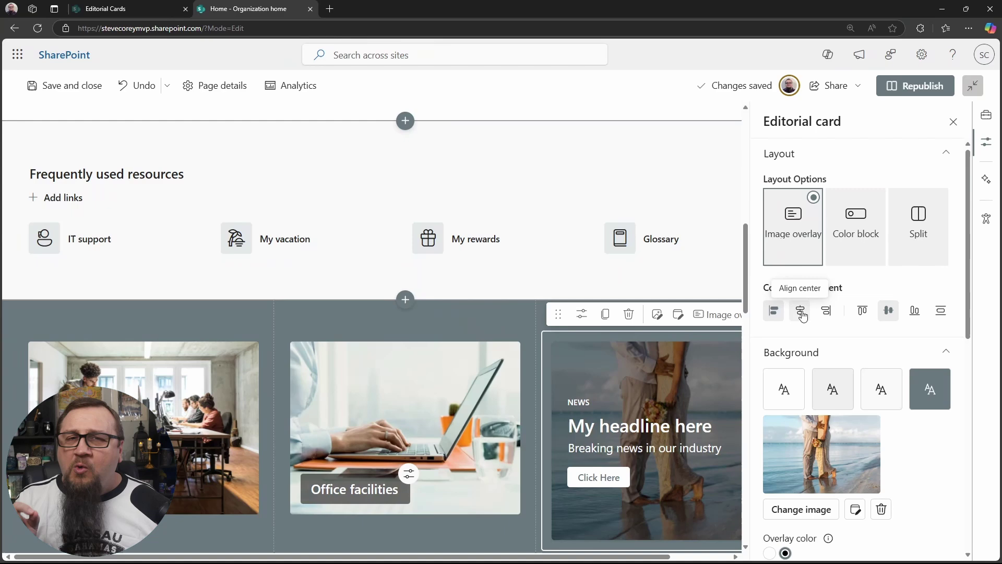
Step: Try the Pull quote paragraph style on the headline, then leave its style unchanged
{"action": "triple_click", "coordinate": [591, 426]}
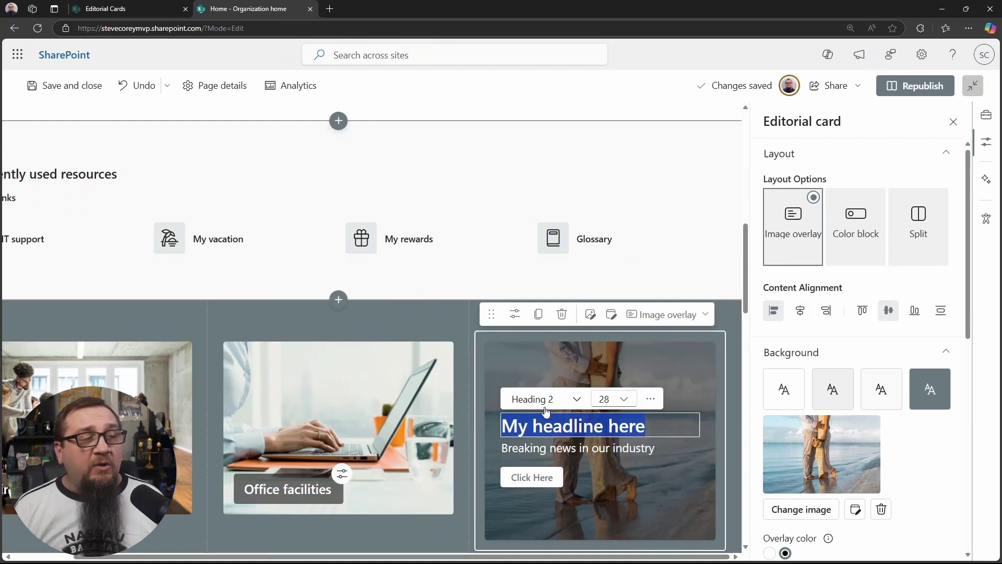
{"action": "left_click", "coordinate": [578, 400]}
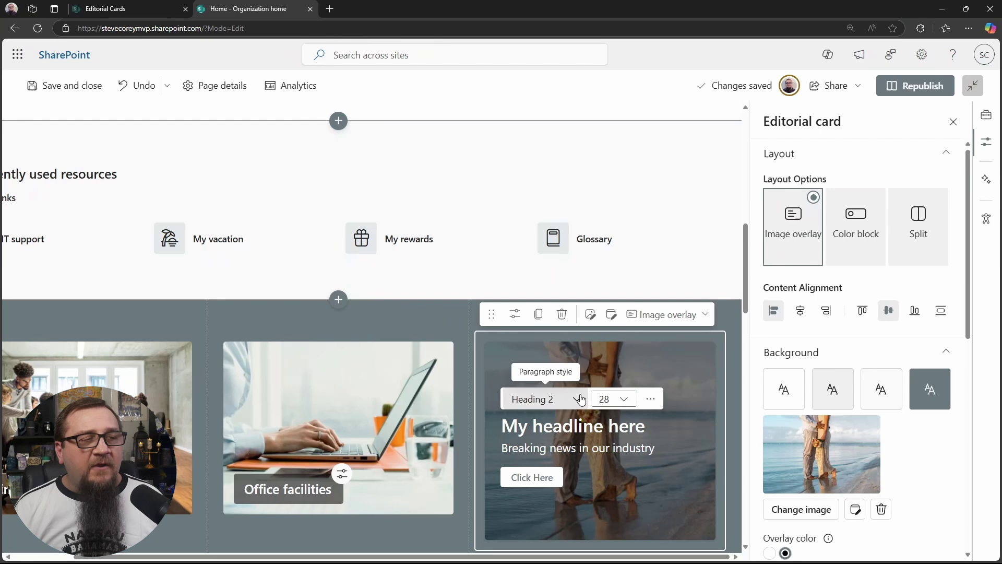
{"action": "left_click", "coordinate": [564, 343]}
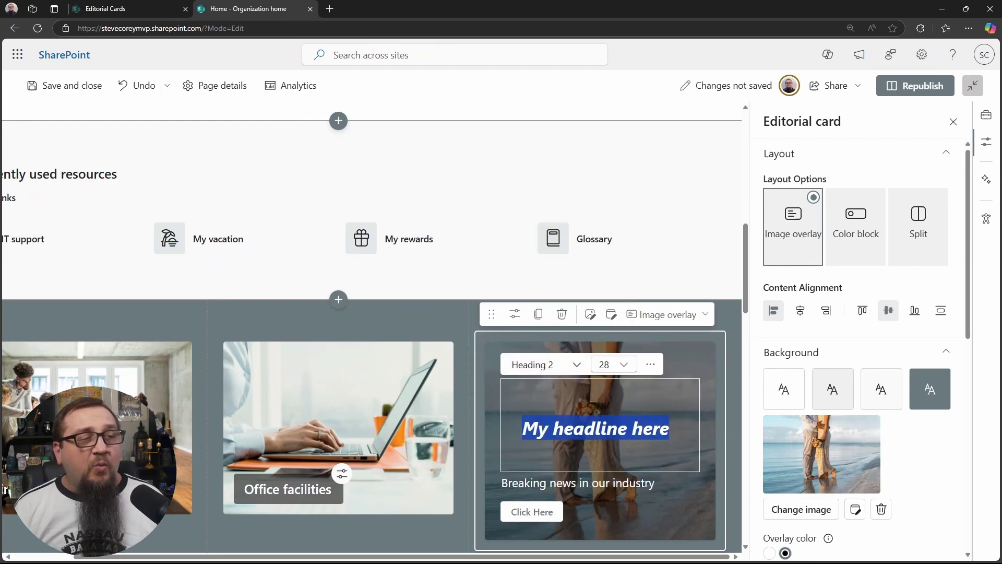
{"action": "left_click", "coordinate": [571, 367]}
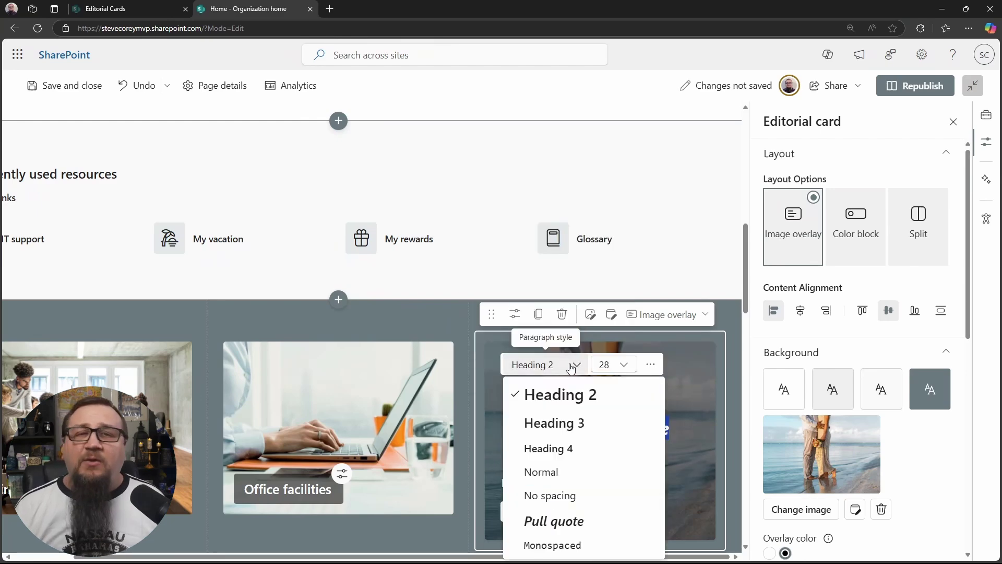
{"action": "left_click", "coordinate": [666, 431]}
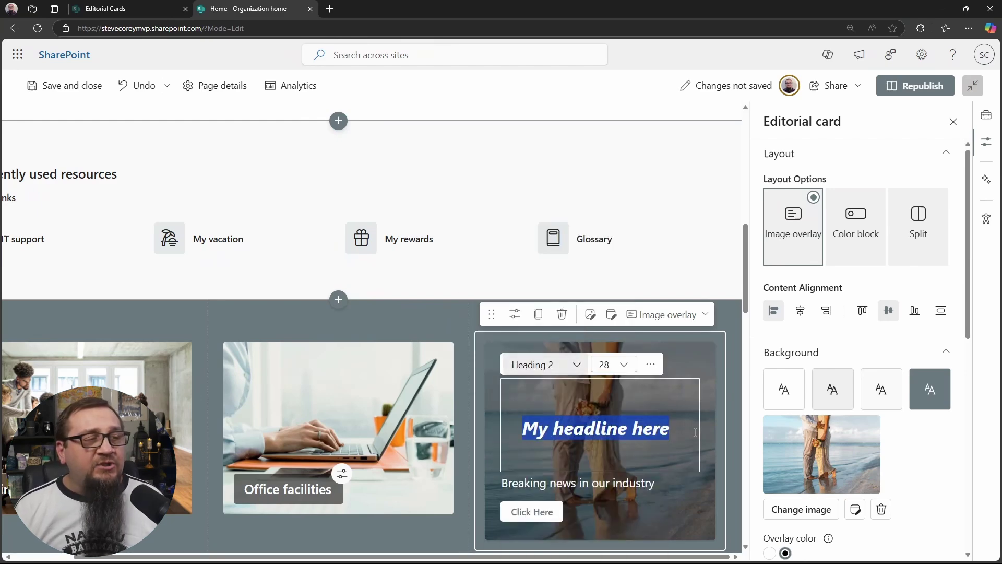
{"action": "left_click", "coordinate": [607, 482]}
{"action": "triple_click", "coordinate": [607, 481]}
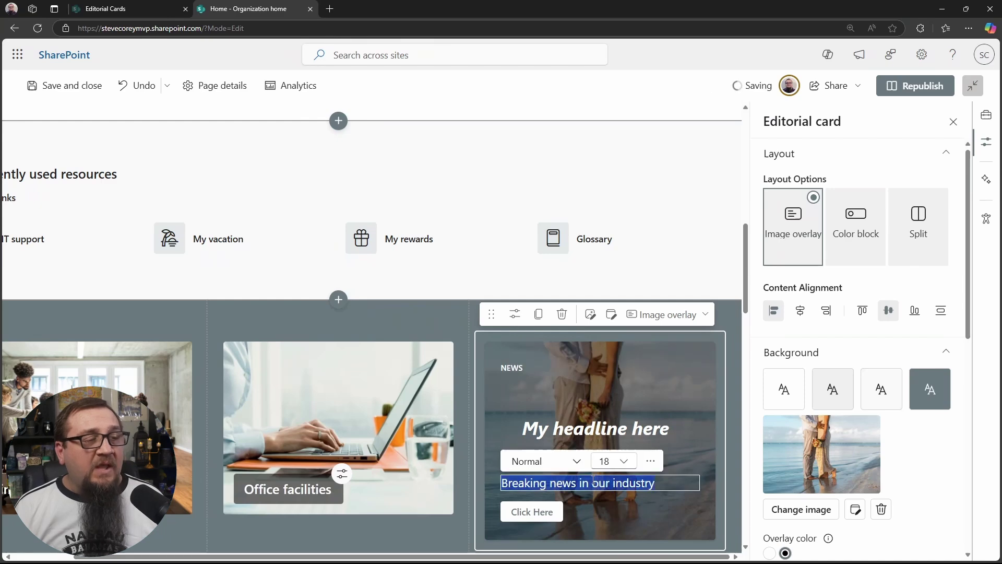
{"action": "left_click", "coordinate": [668, 411]}
{"action": "left_click", "coordinate": [476, 353]}
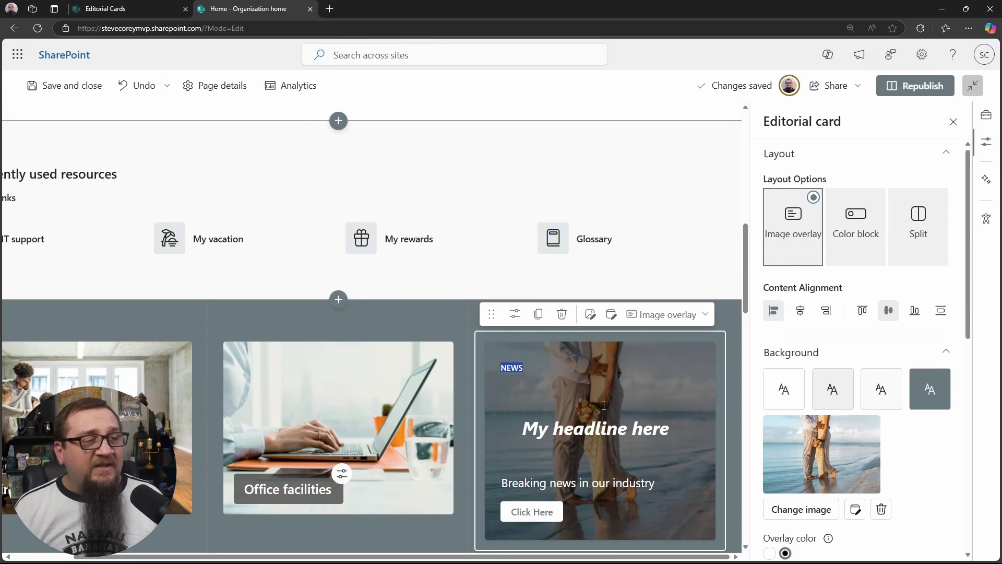
Step: Underline the headline 'My headline here' and set its line spacing to 2.0
{"action": "triple_click", "coordinate": [587, 428]}
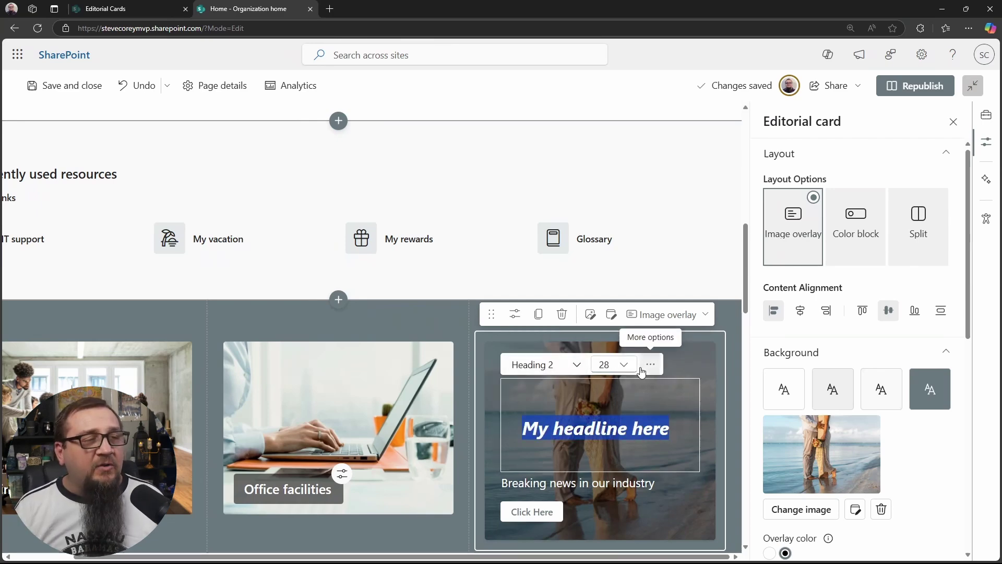
{"action": "left_click", "coordinate": [663, 368]}
{"action": "left_click", "coordinate": [642, 376]}
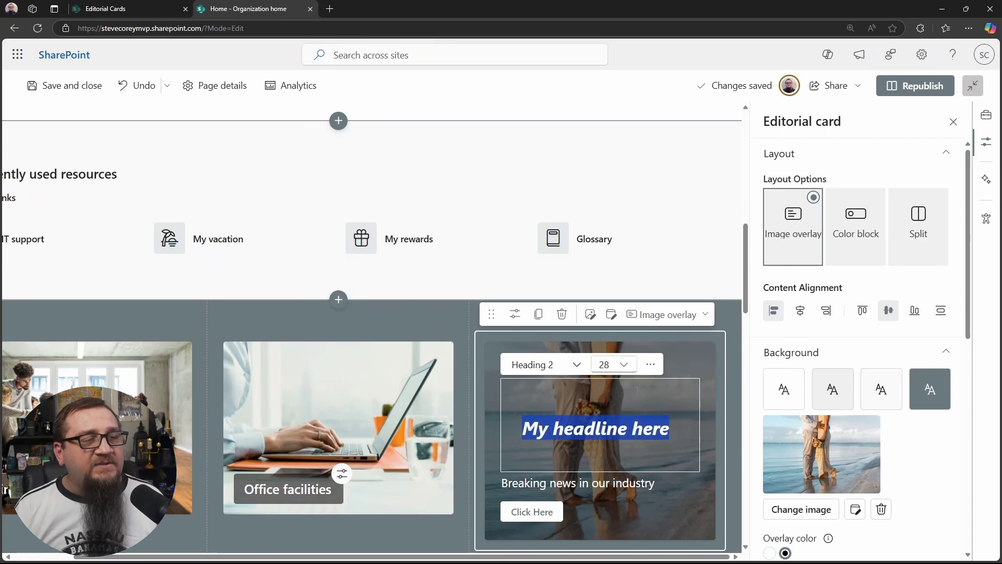
{"action": "left_click", "coordinate": [651, 366]}
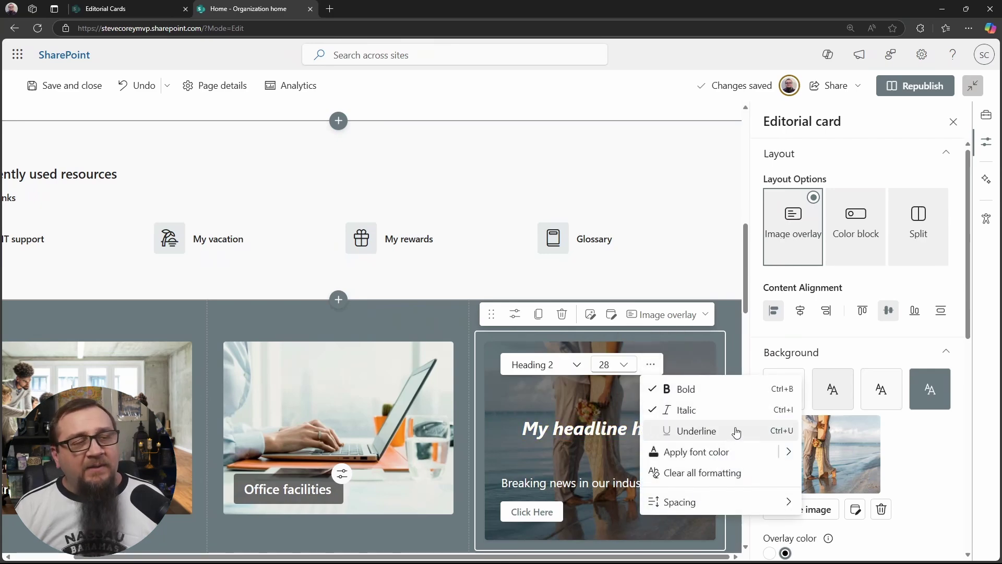
{"action": "left_click", "coordinate": [714, 442]}
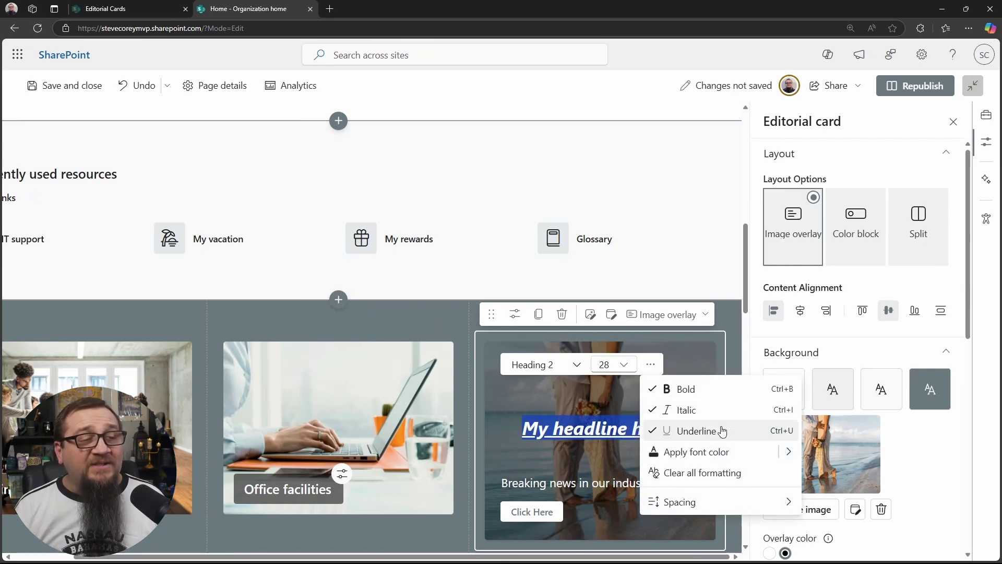
{"action": "mouse_move", "coordinate": [794, 462]}
{"action": "left_click", "coordinate": [817, 405]}
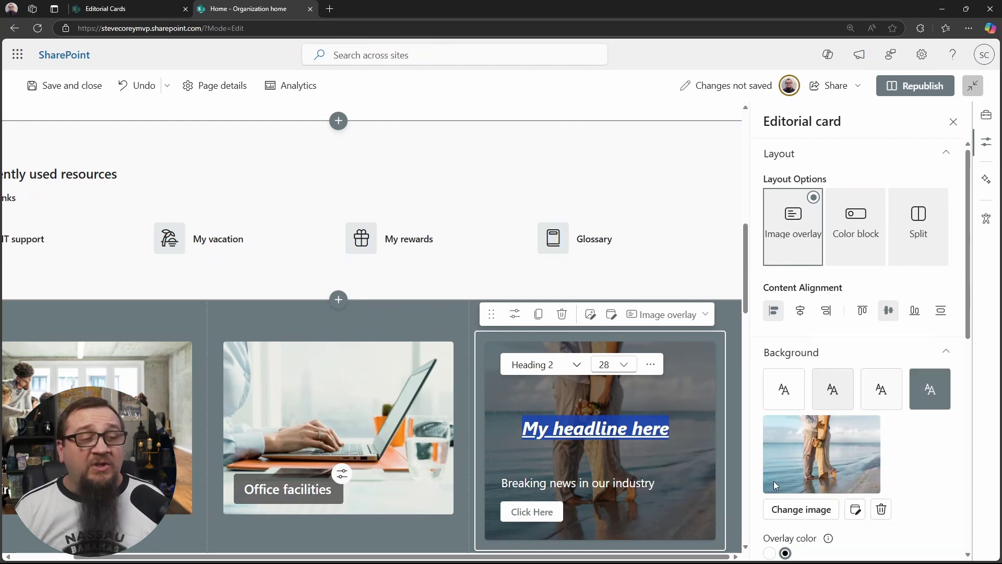
{"action": "left_click", "coordinate": [651, 364]}
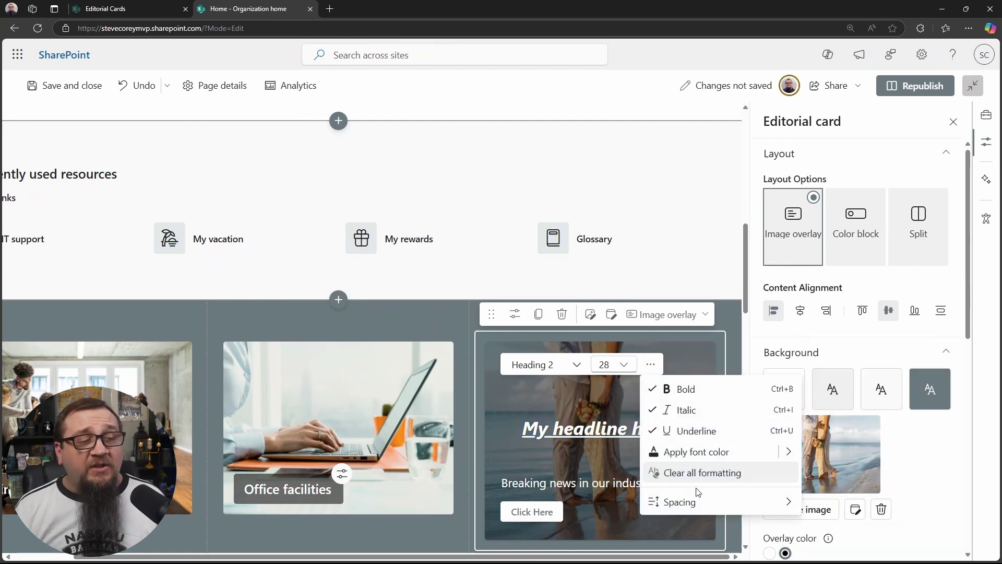
{"action": "mouse_move", "coordinate": [709, 512]}
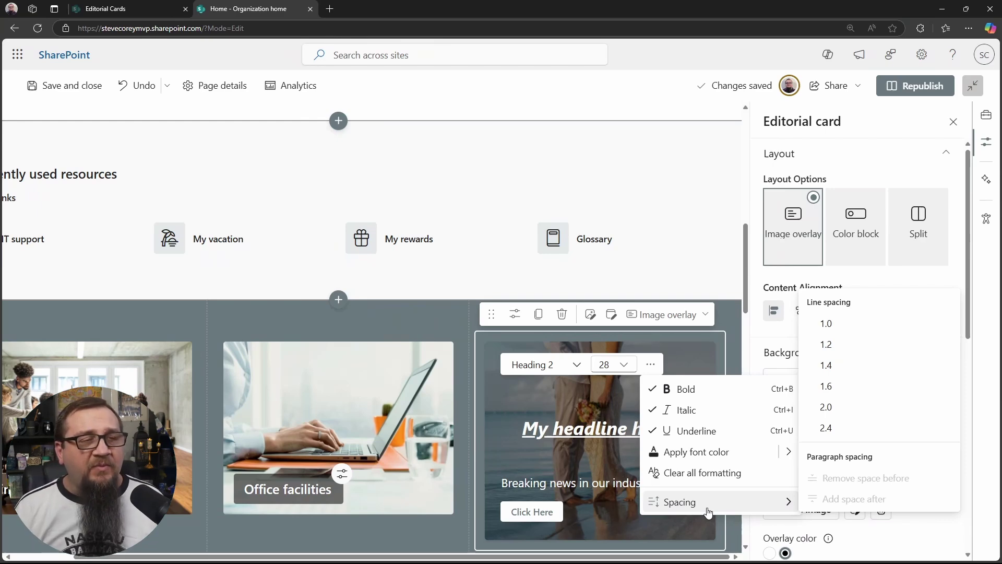
{"action": "left_click", "coordinate": [849, 407]}
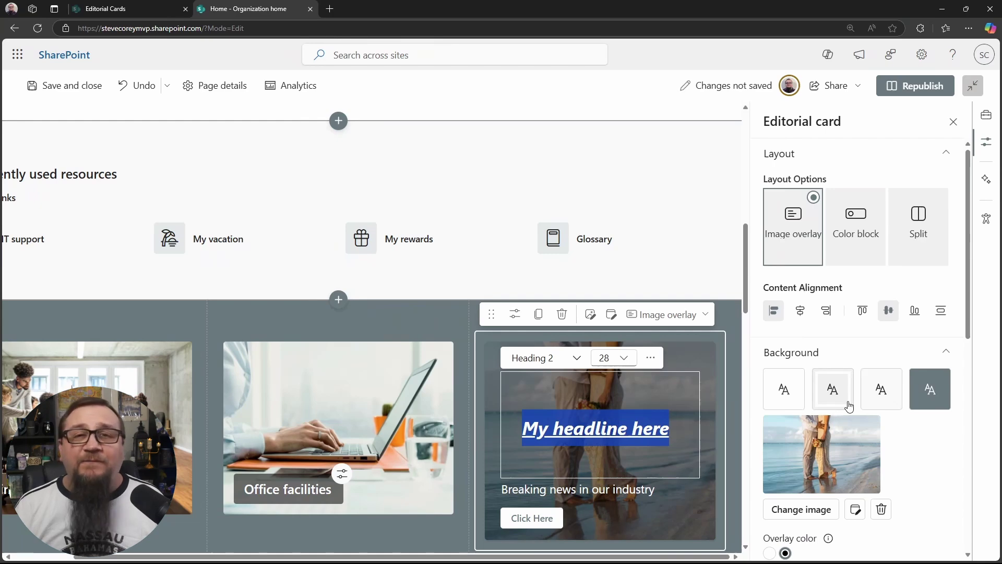
Step: Deselect the bold italic underlined headline so the card shows NEWS above it and autosaves
{"action": "left_click", "coordinate": [725, 381]}
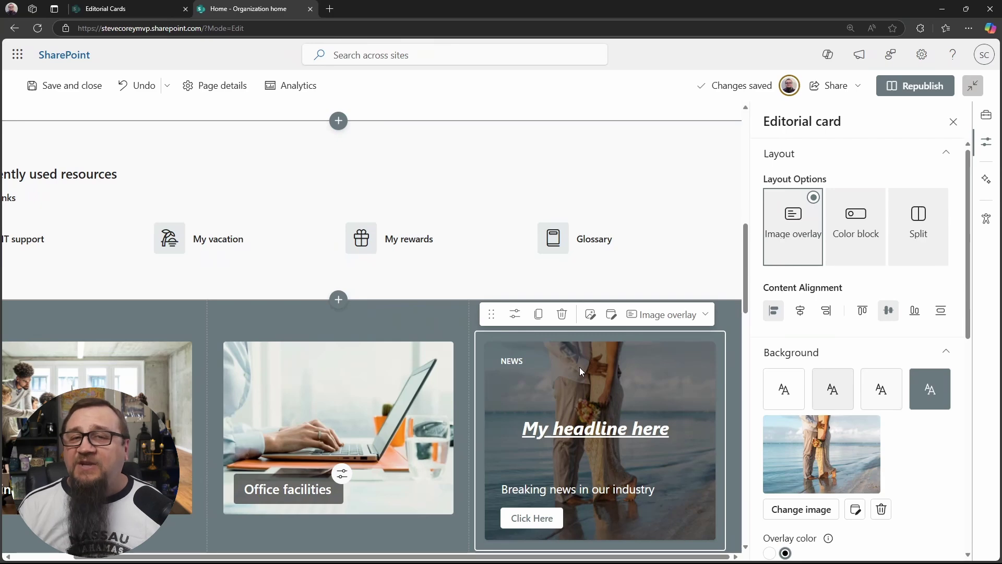
Step: Switch to the Editorial Cards page and scroll through its rows of sample card layouts
{"action": "left_click", "coordinate": [140, 13]}
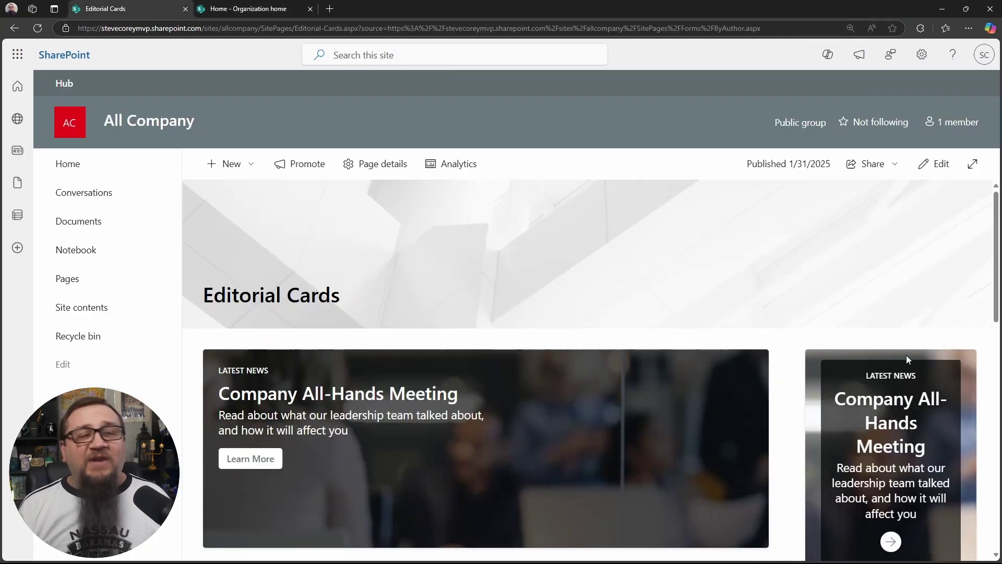
{"action": "scroll", "coordinate": [909, 350], "scroll_direction": "down", "scroll_amount": 8}
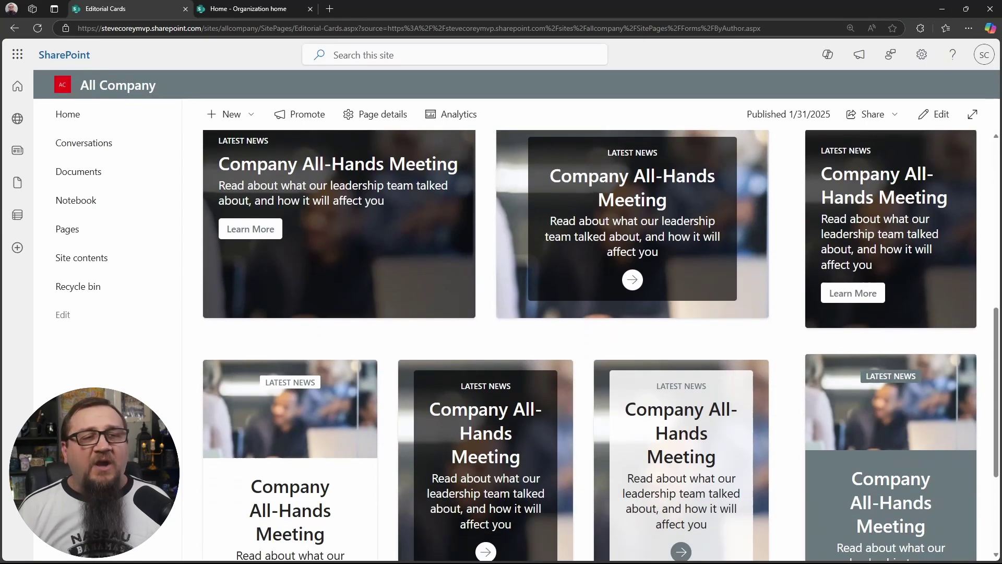
{"action": "scroll", "coordinate": [590, 345], "scroll_direction": "down", "scroll_amount": 3}
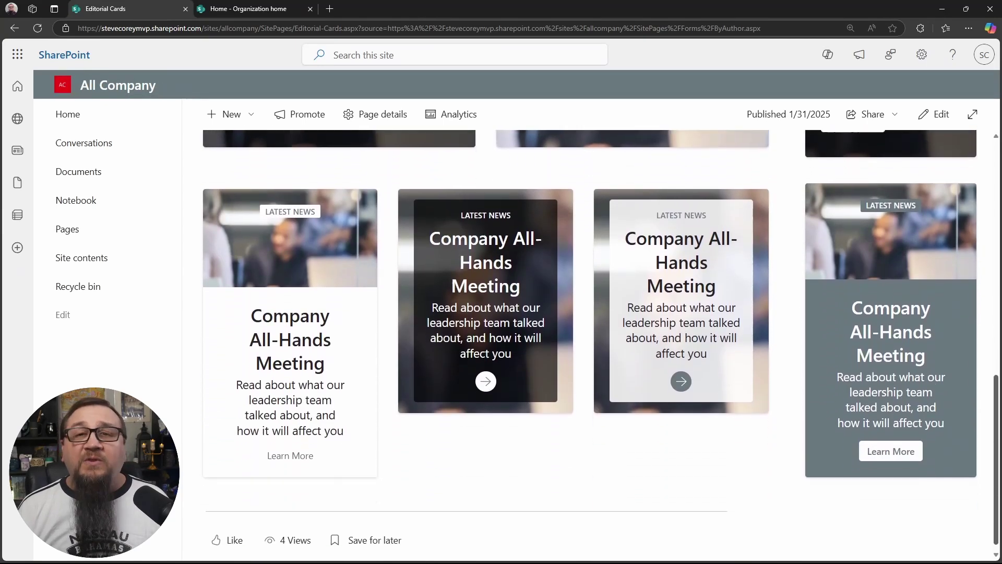
{"action": "scroll", "coordinate": [994, 241], "scroll_direction": "up", "scroll_amount": 12}
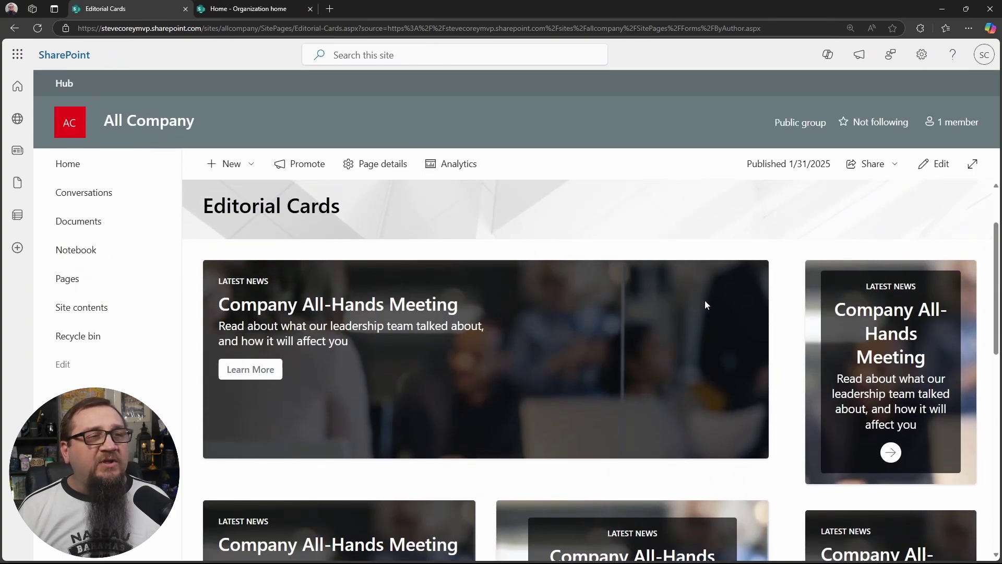
{"action": "scroll", "coordinate": [853, 377], "scroll_direction": "down", "scroll_amount": 5}
Step: Put the Editorial Cards page in edit mode without the Toolbox and select the left card to inspect it
{"action": "left_click", "coordinate": [942, 118]}
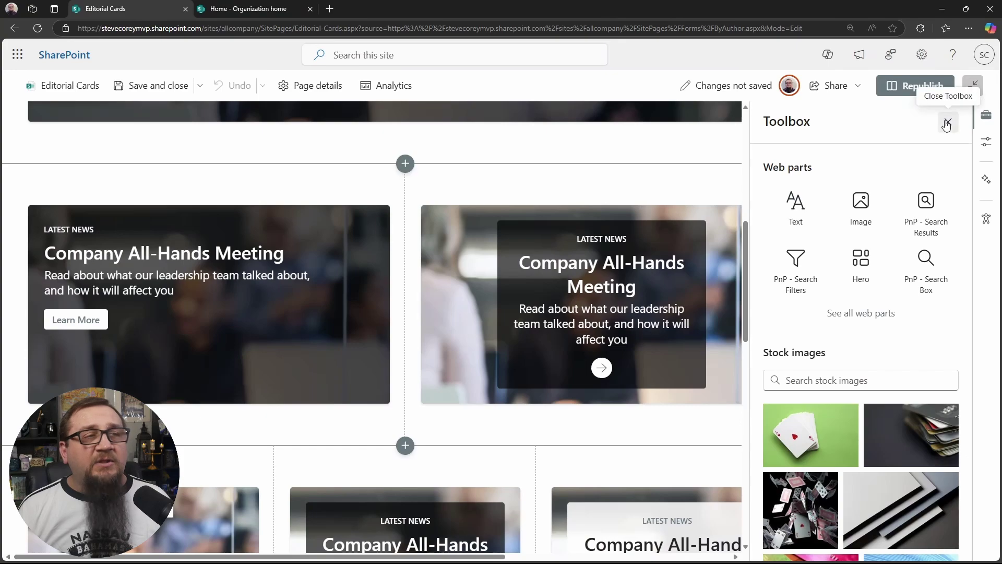
{"action": "left_click", "coordinate": [947, 120]}
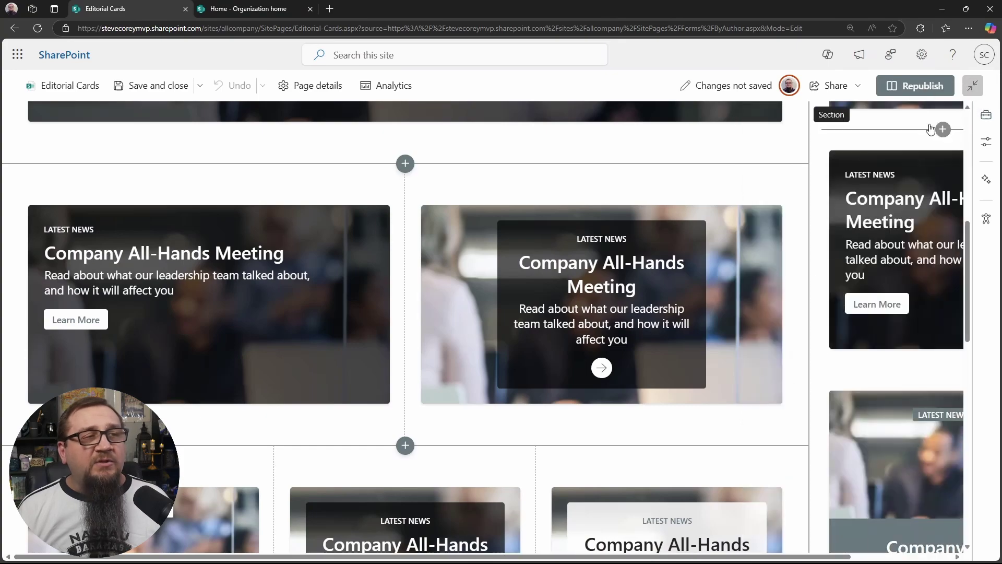
{"action": "scroll", "coordinate": [428, 256], "scroll_direction": "up", "scroll_amount": 5}
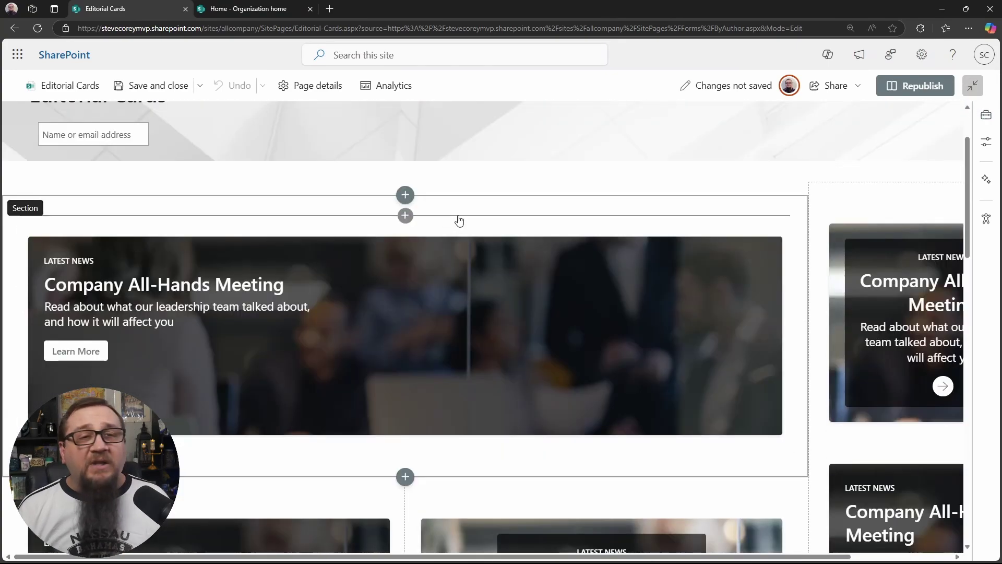
{"action": "scroll", "coordinate": [468, 245], "scroll_direction": "down", "scroll_amount": 3}
{"action": "scroll", "coordinate": [471, 256], "scroll_direction": "down", "scroll_amount": 6}
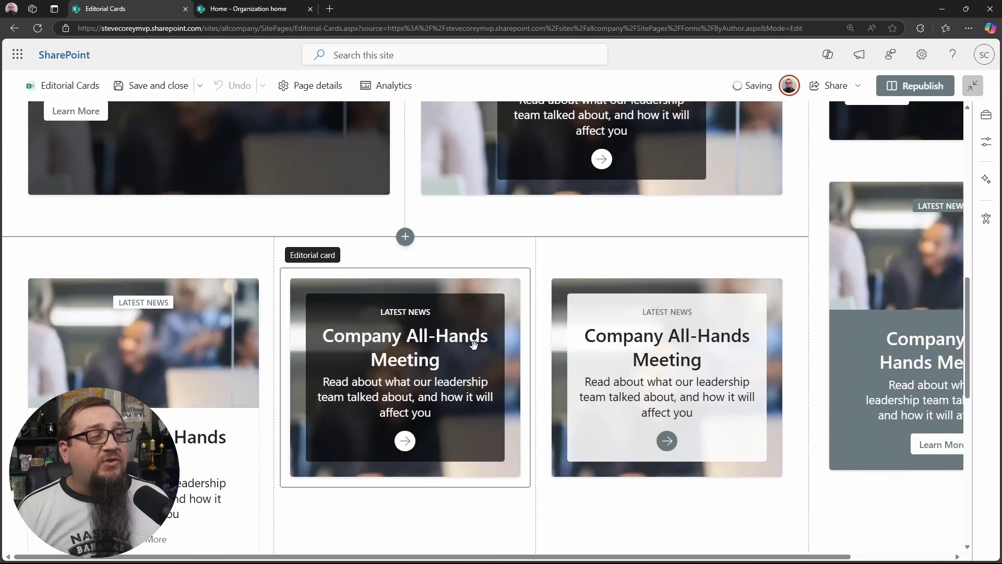
{"action": "scroll", "coordinate": [420, 367], "scroll_direction": "down", "scroll_amount": 2}
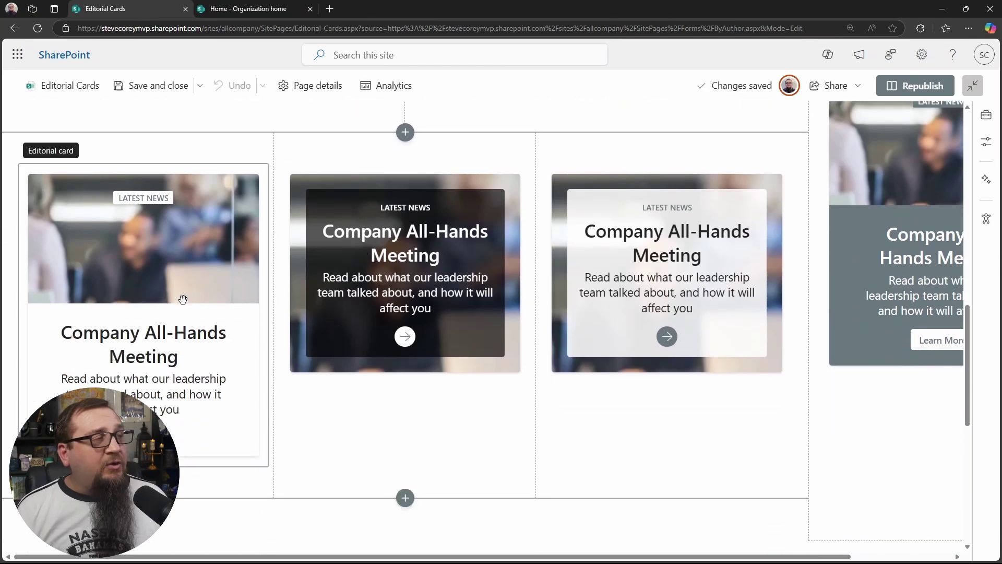
{"action": "left_click", "coordinate": [183, 300]}
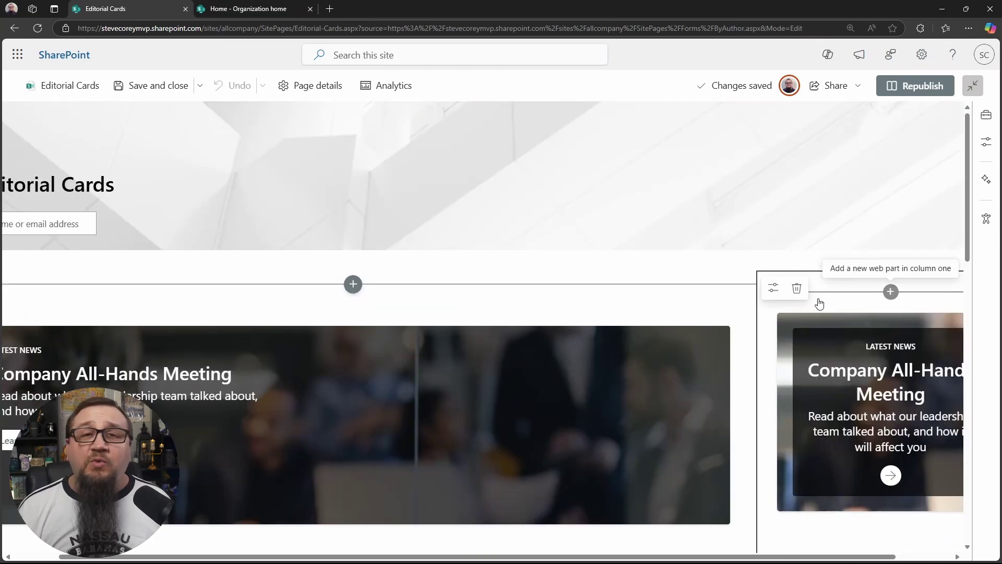
{"action": "scroll", "coordinate": [815, 292], "scroll_direction": "down", "scroll_amount": 4}
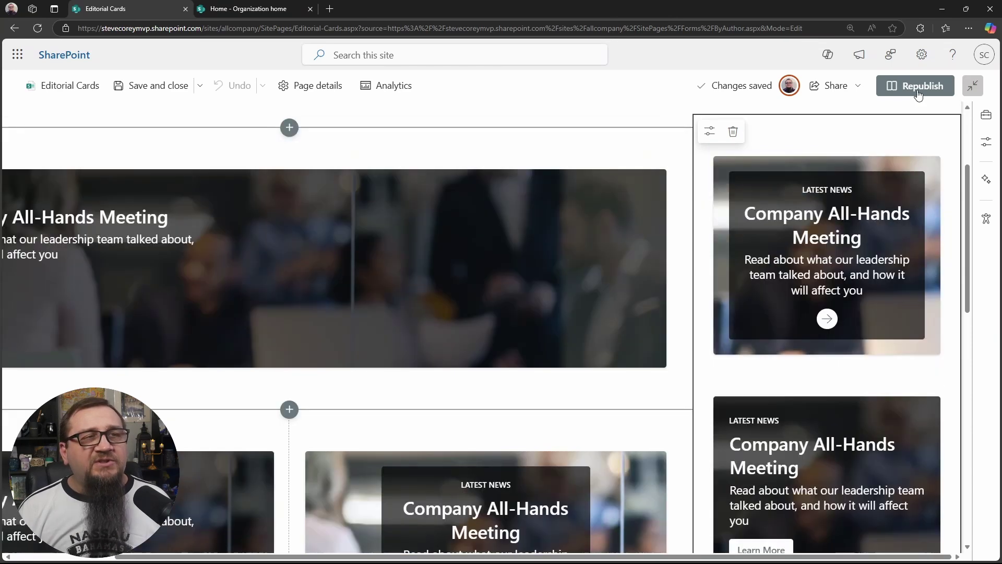
Step: Republish the Editorial Cards page
{"action": "left_click", "coordinate": [917, 85]}
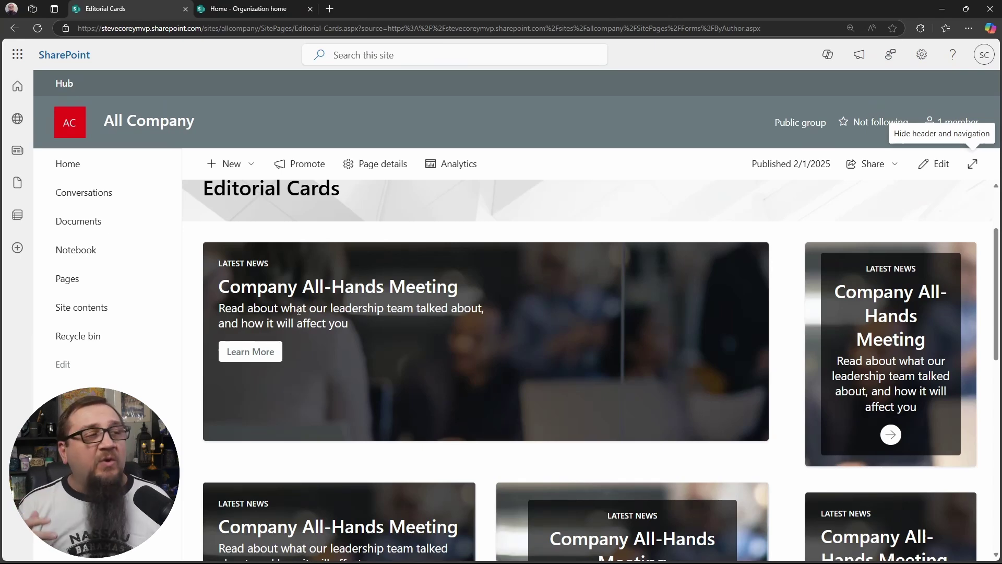
Step: Open the 'All-Hands Meeting for the month of January 2025' article from a card
{"action": "left_click", "coordinate": [259, 352]}
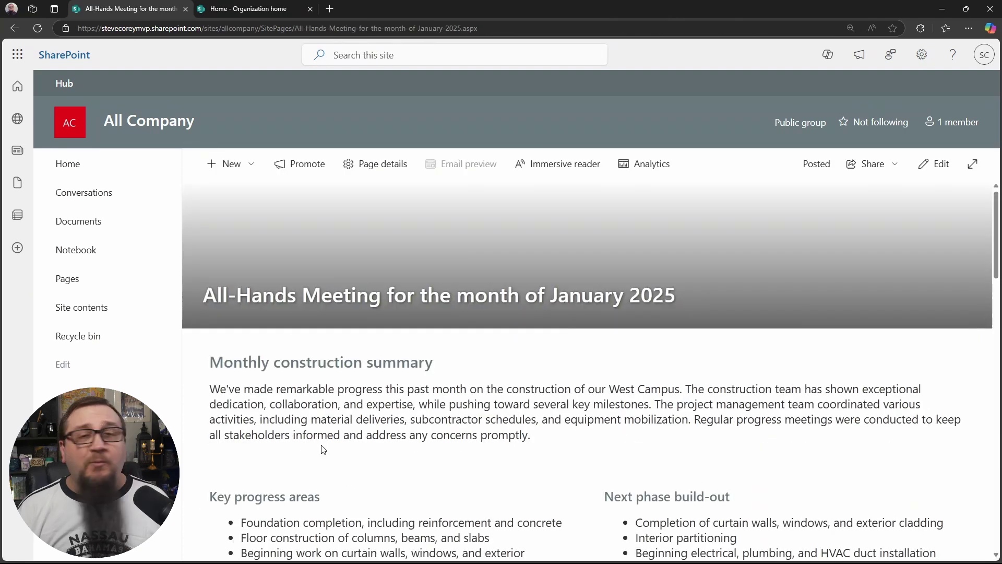